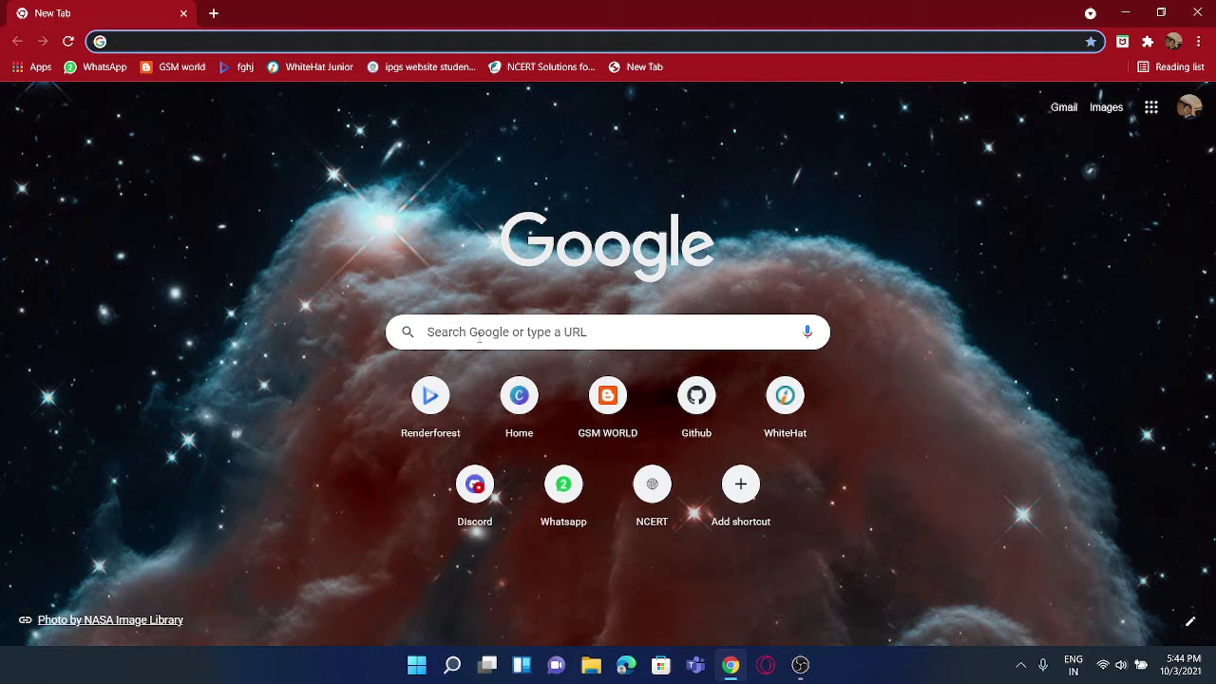
Step: Search Google for "adventure box game" and open the adventurebox.com result "Adventure Box: Play, Make, and Share Games"
left_click(479, 337)
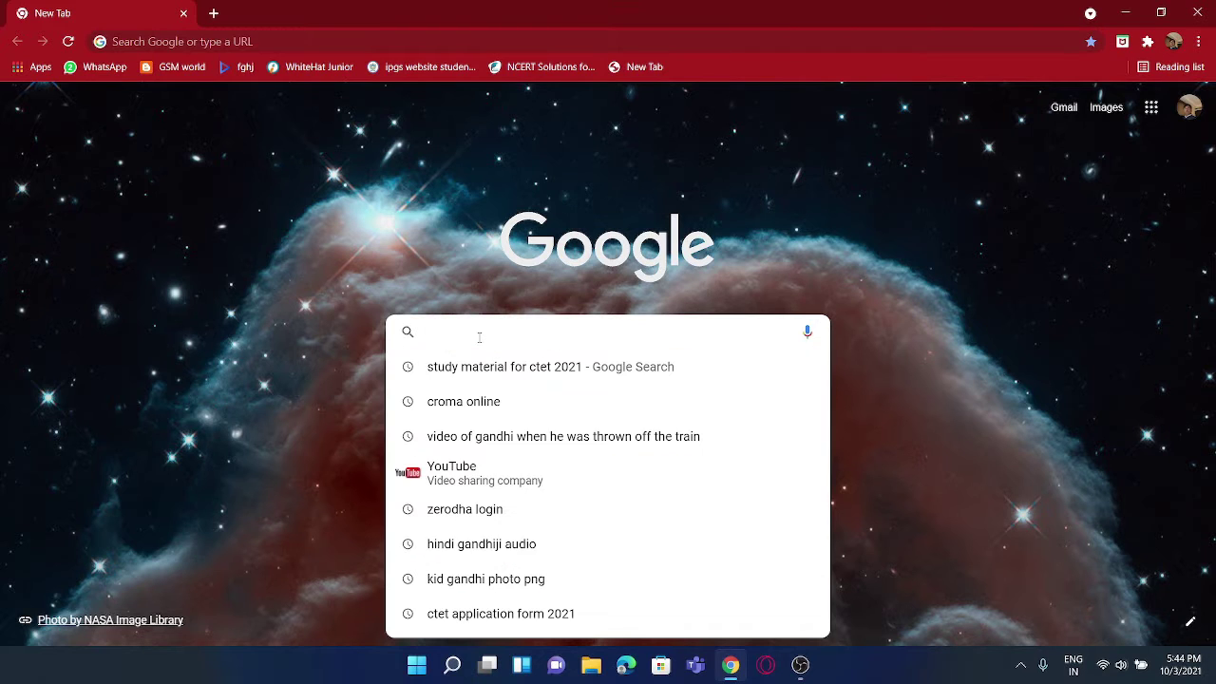
type("ad")
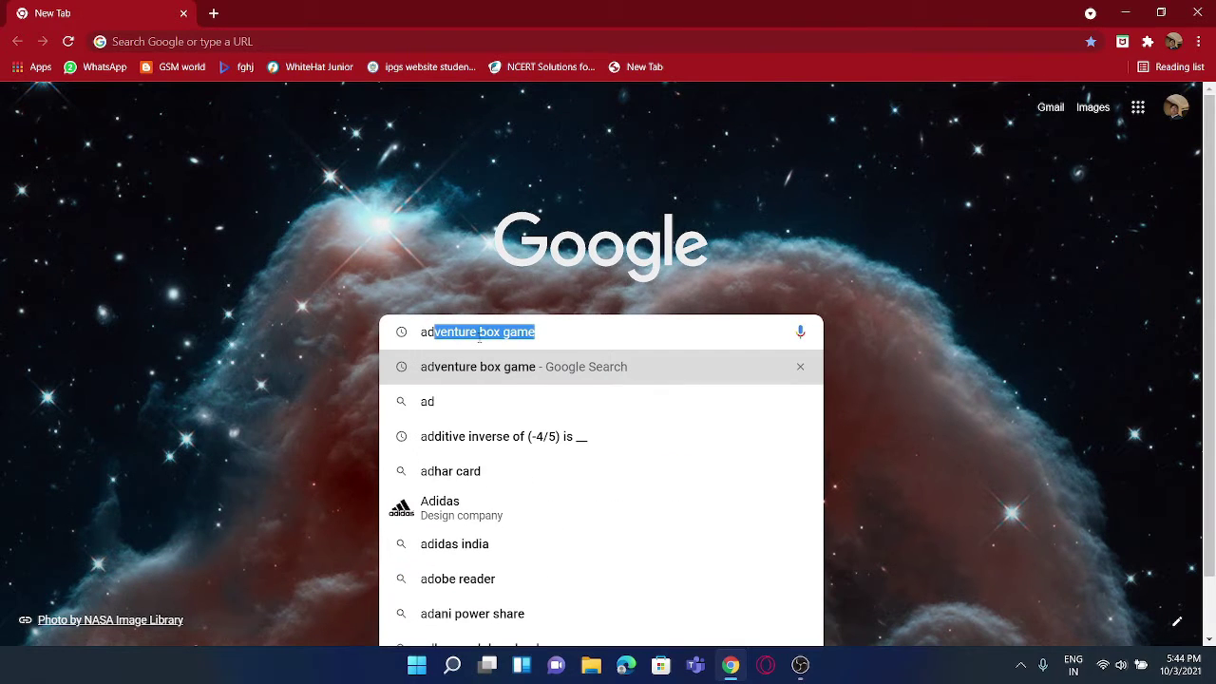
type("venture box game")
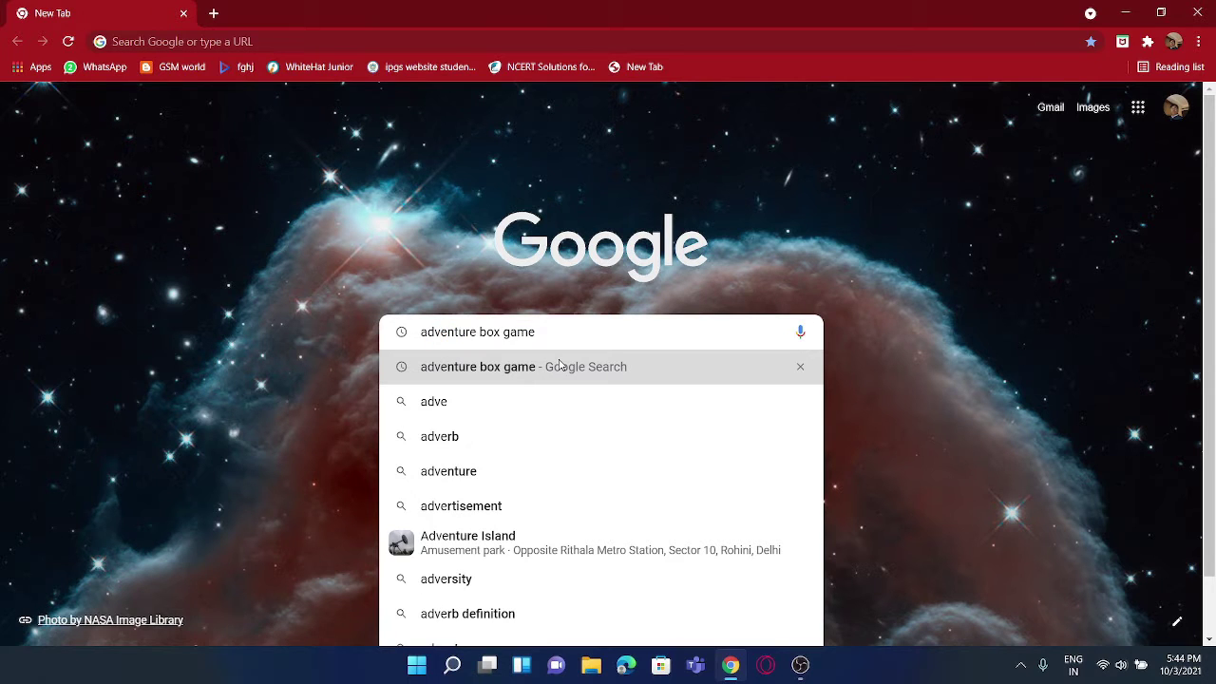
left_click(561, 366)
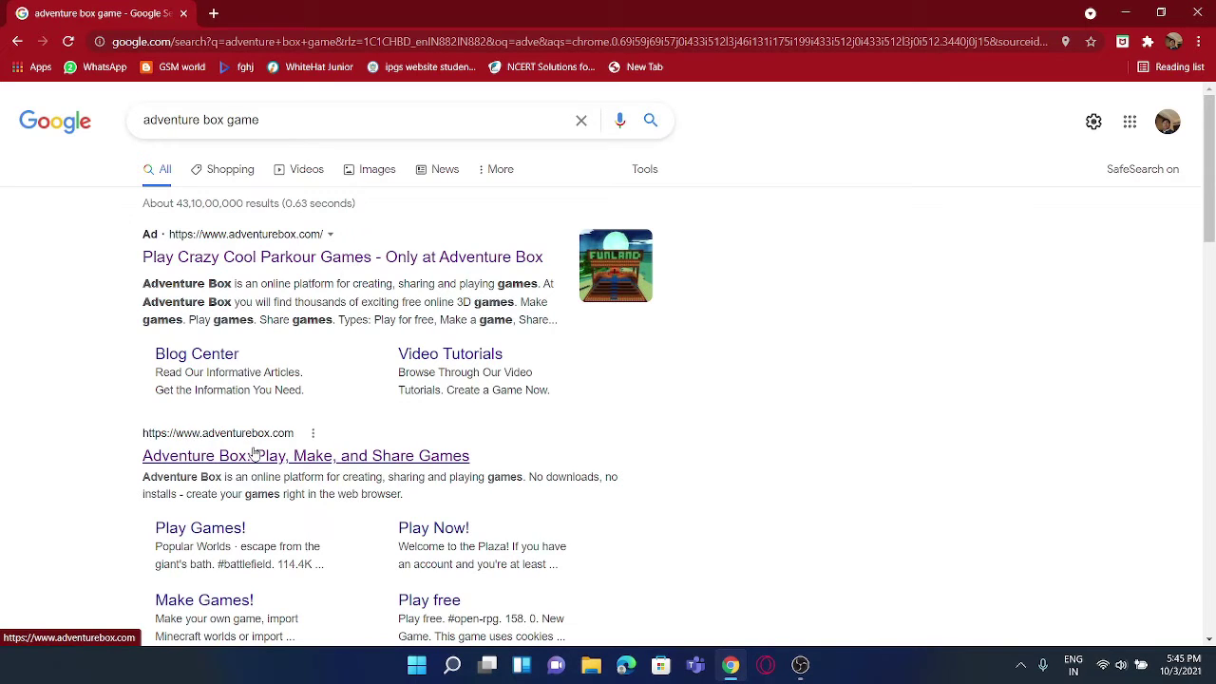
left_click(310, 454)
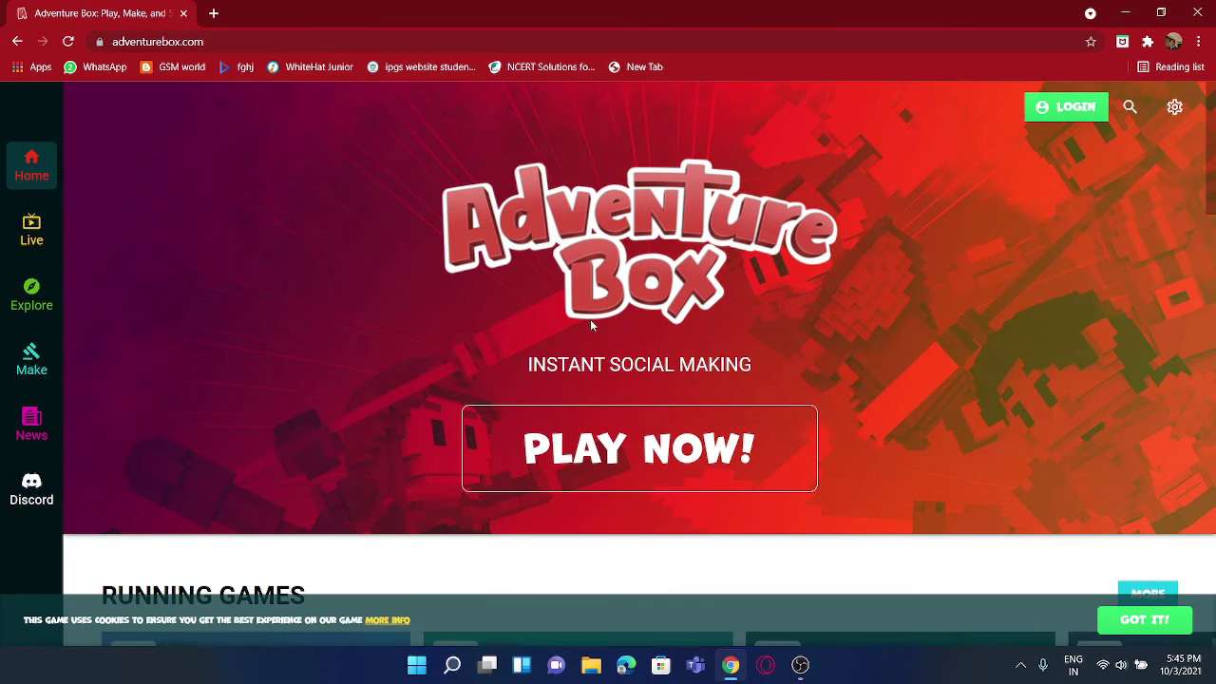
Step: Look through the homepage's running games, popular worlds, community, tutorials and news sections
scroll(669, 314, "down", 3)
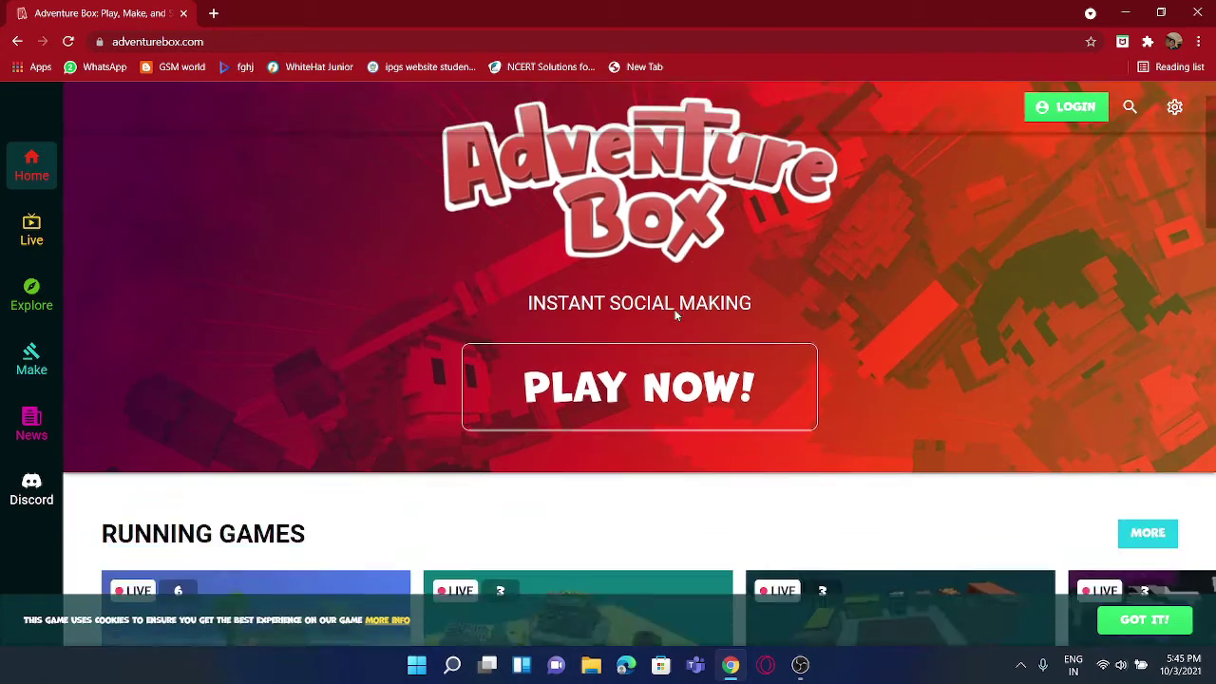
scroll(583, 262, "down", 3)
scroll(532, 314, "up", 2)
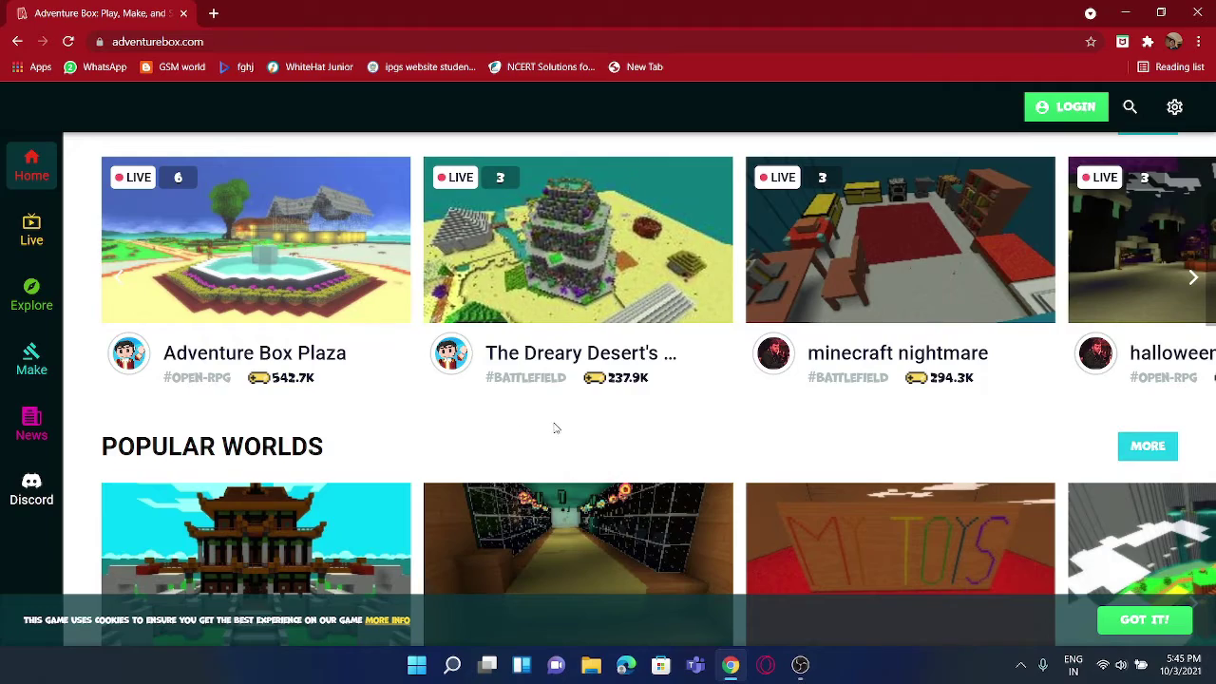
scroll(570, 285, "down", 2)
scroll(577, 221, "down", 4)
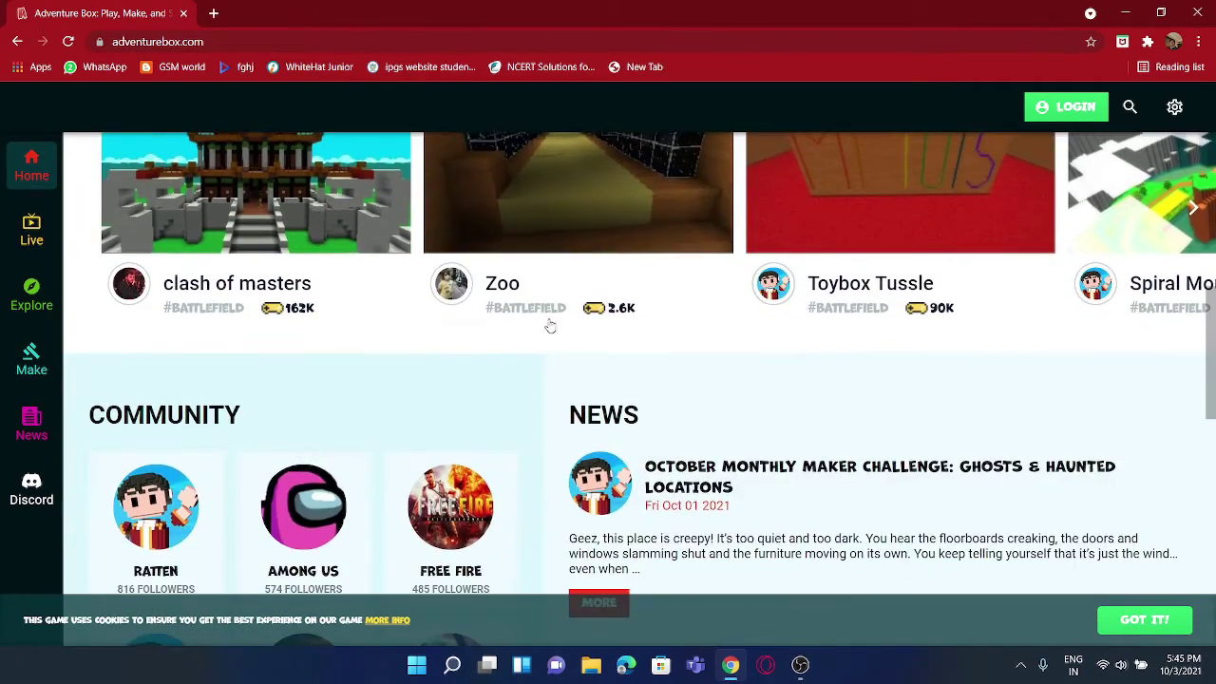
scroll(483, 365, "down", 12)
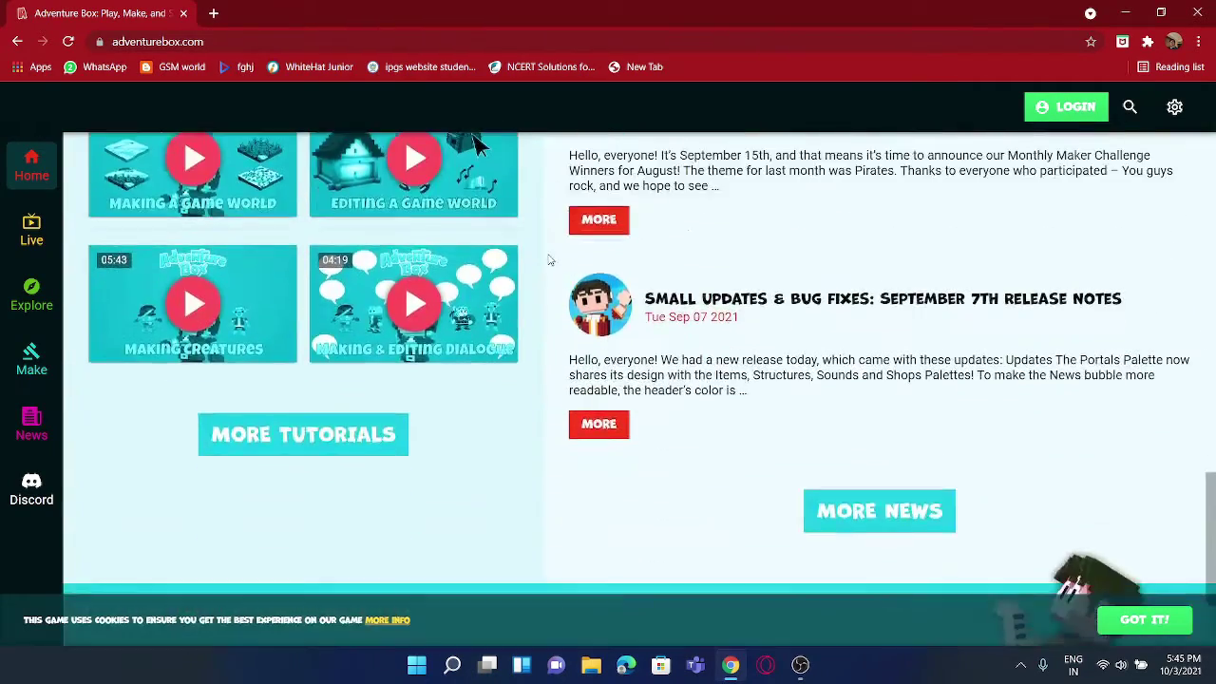
scroll(549, 260, "up", 20)
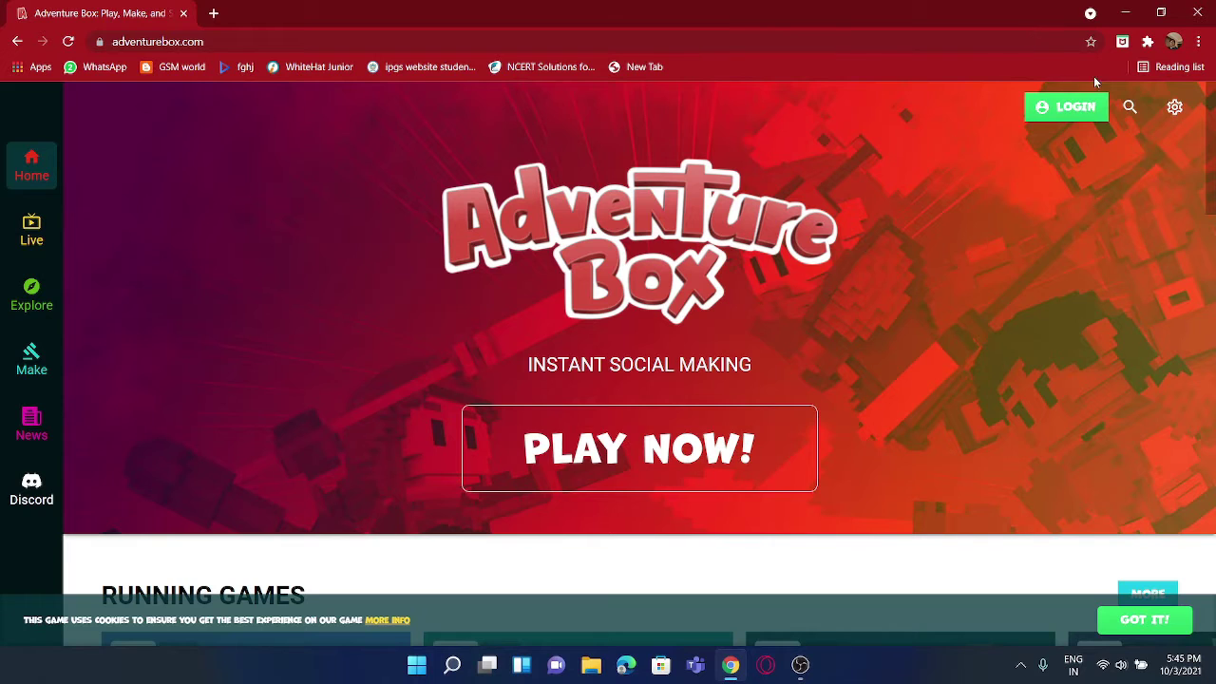
Step: Open the account signup form and submit the date of birth
left_click(1065, 107)
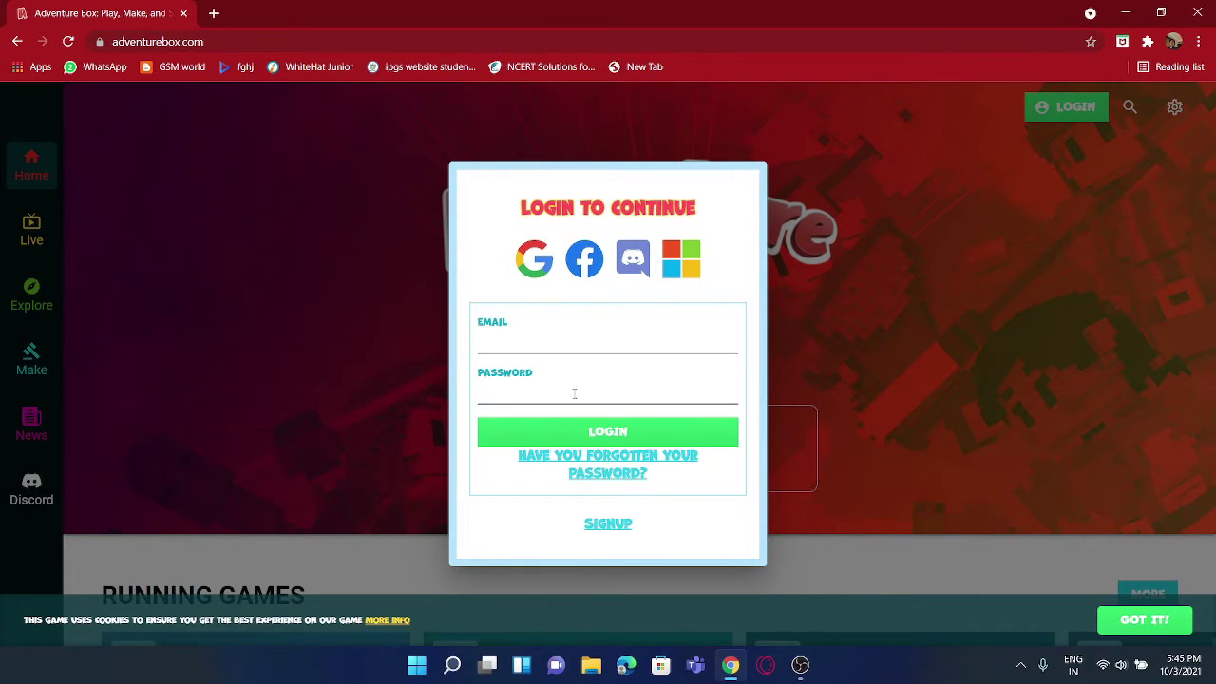
left_click(596, 530)
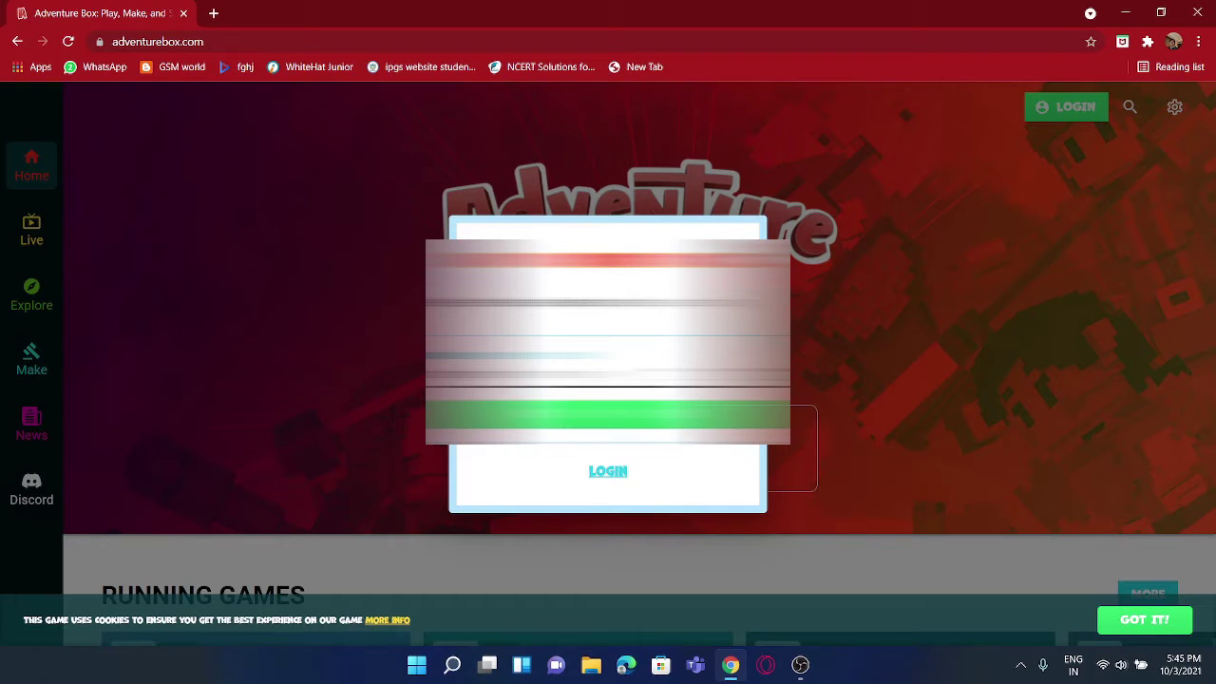
left_click(728, 375)
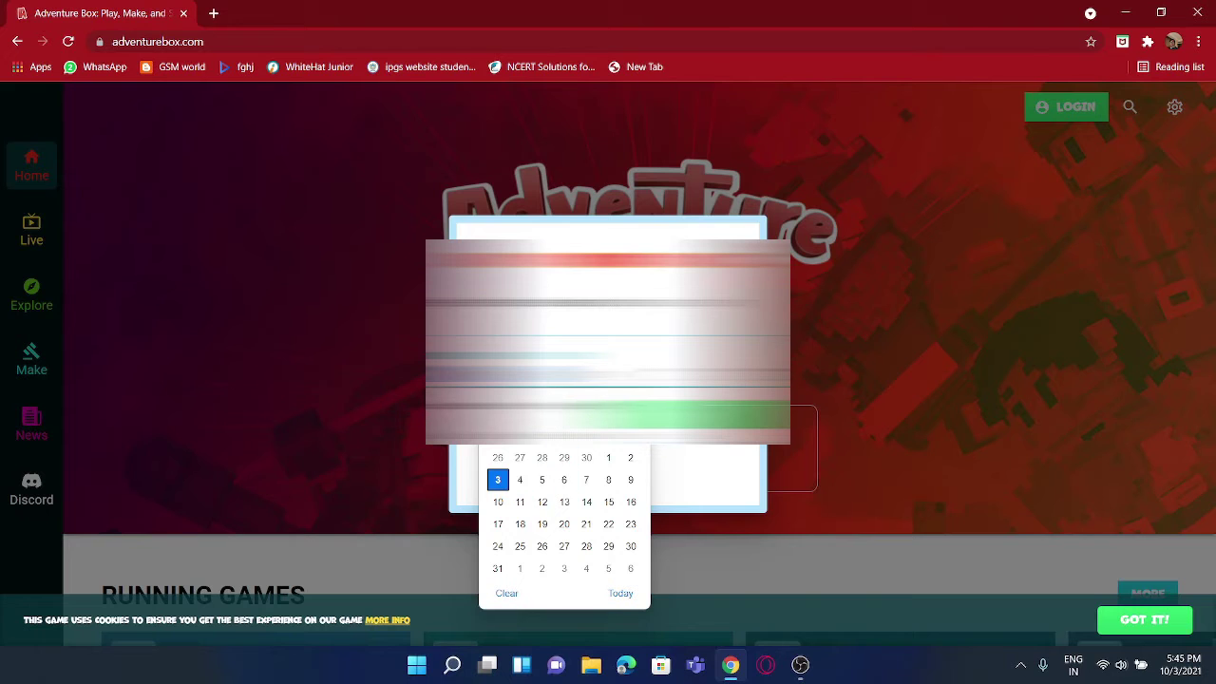
left_click(525, 406)
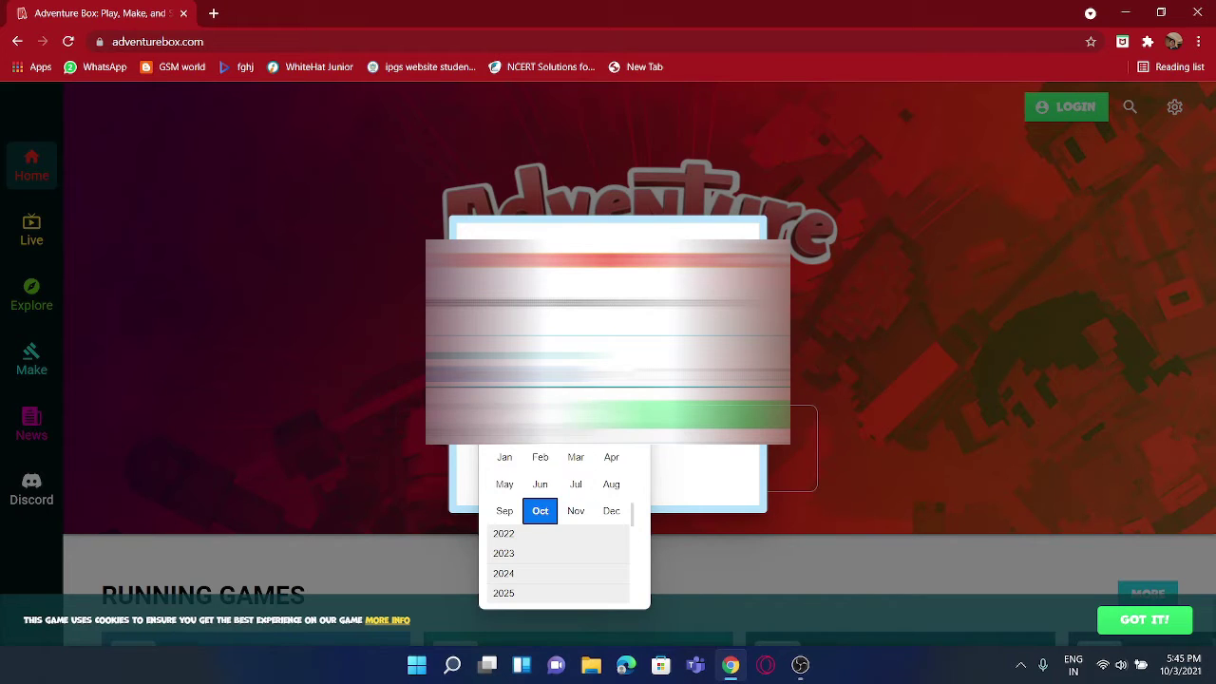
left_click(551, 488)
left_click(608, 458)
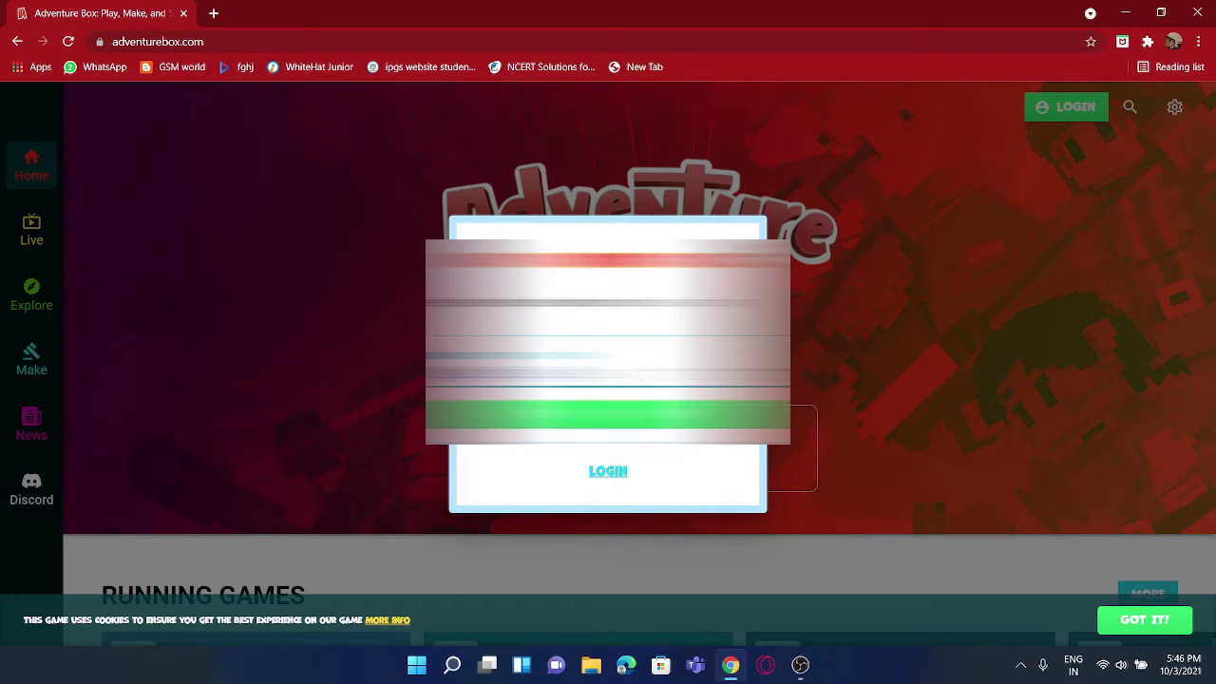
key("Return")
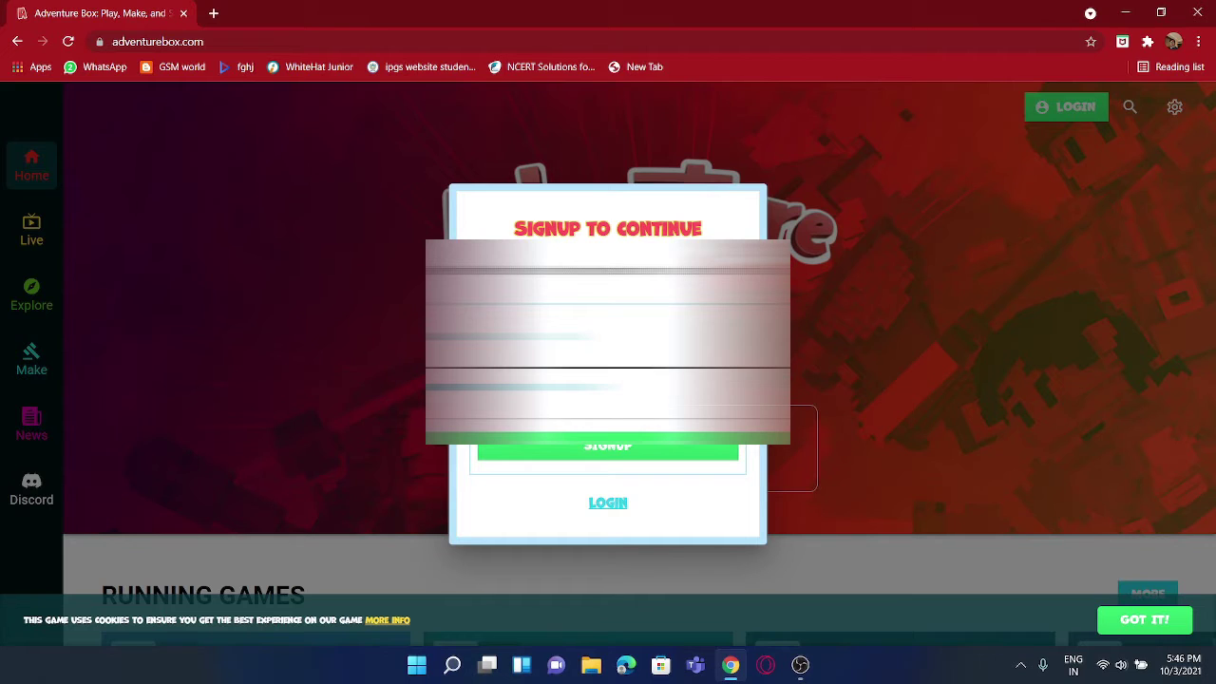
Step: Enter the account e-mail and password in the signup form and submit the registration
left_click(608, 354)
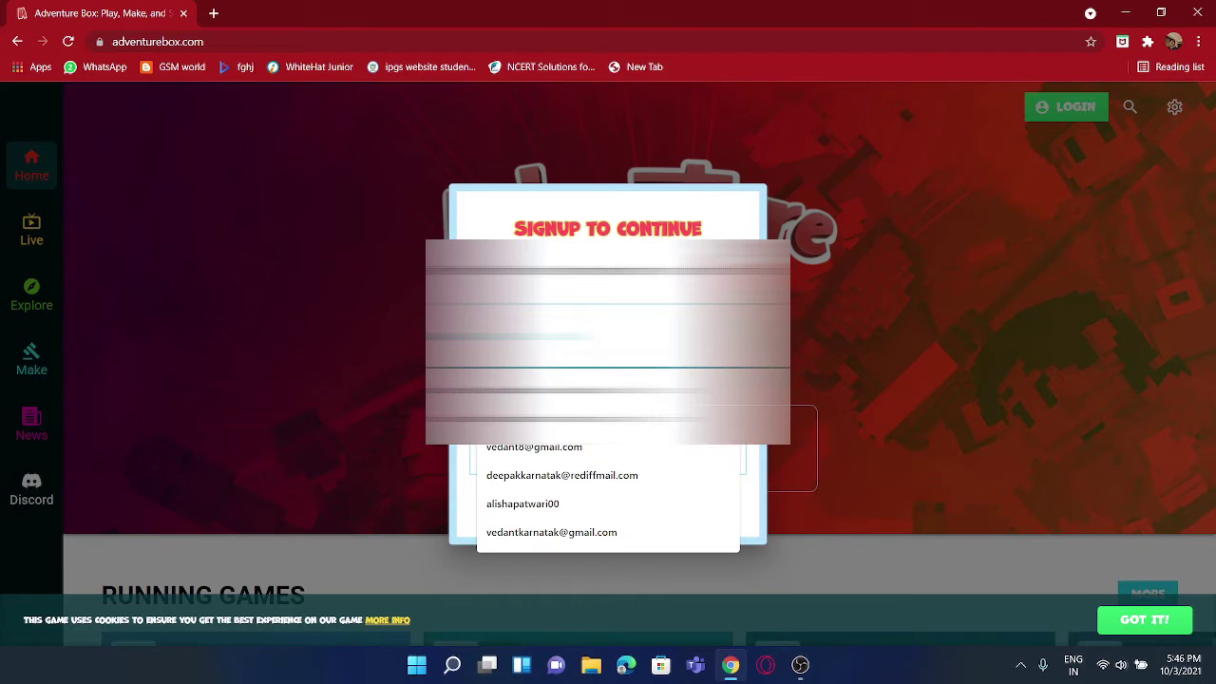
left_click(608, 390)
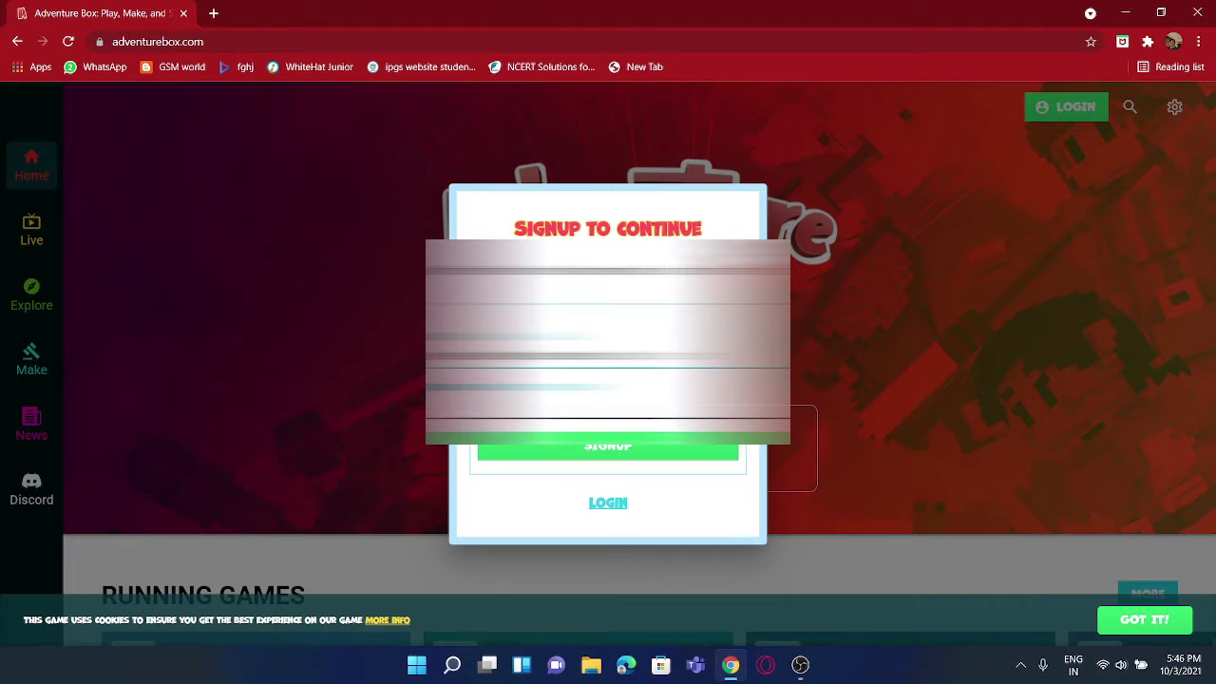
left_click(608, 406)
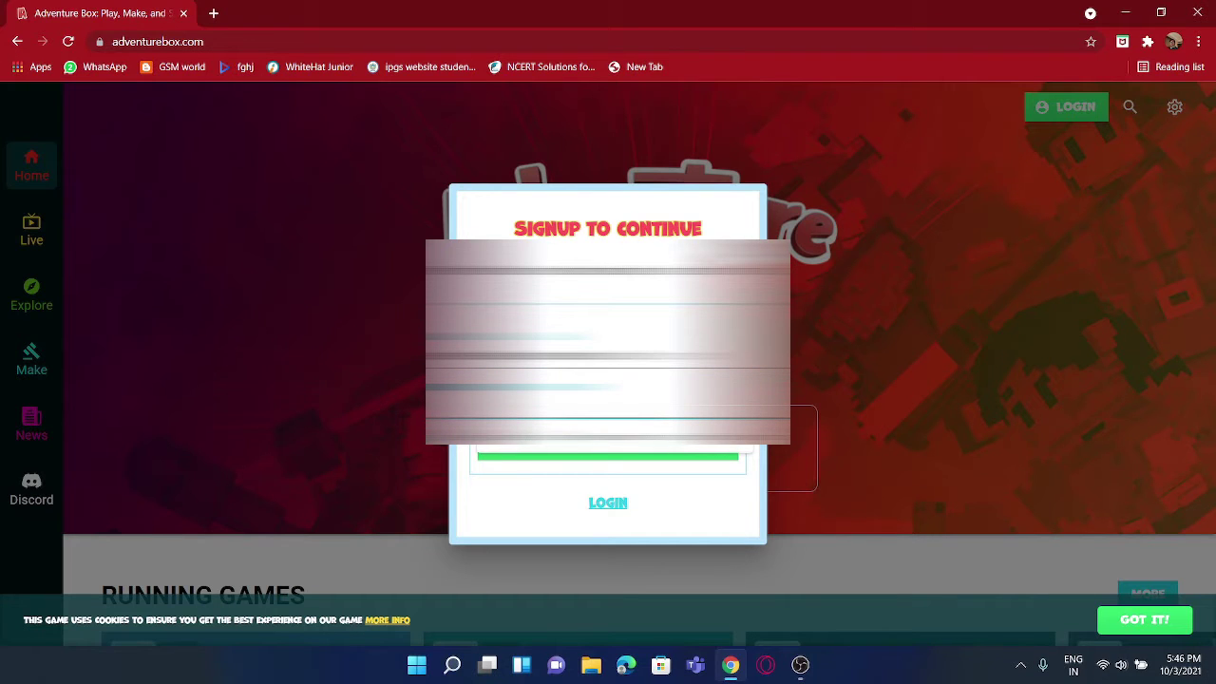
left_click(609, 436)
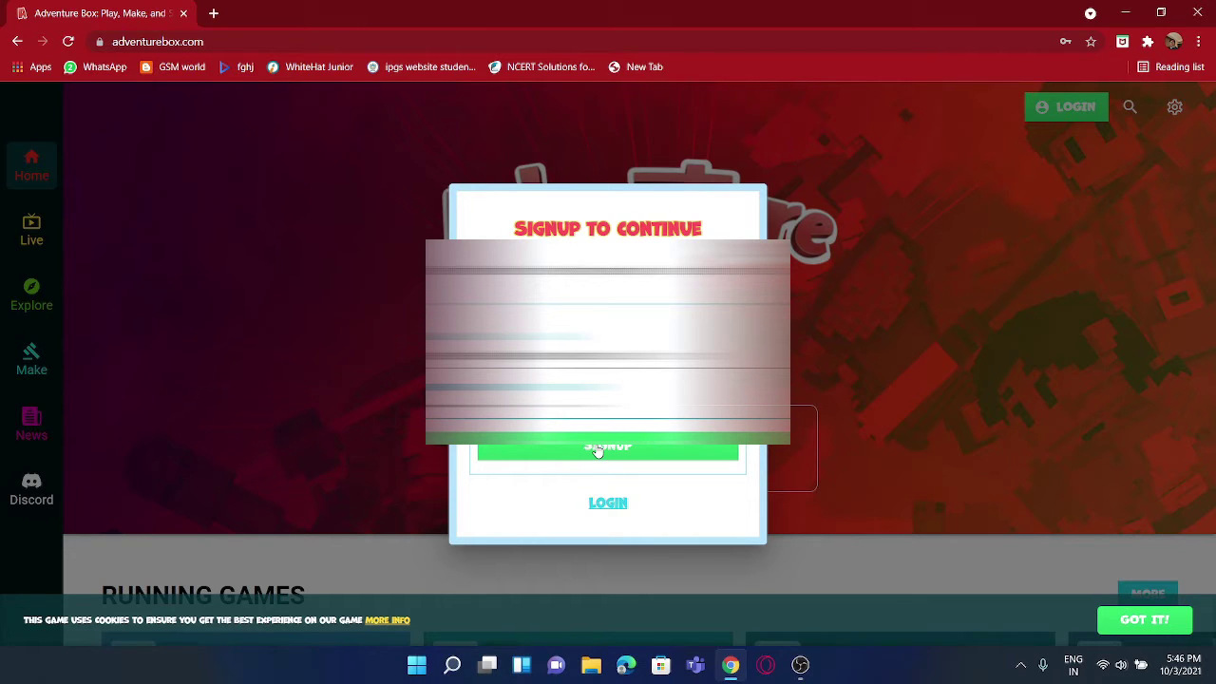
left_click(597, 452)
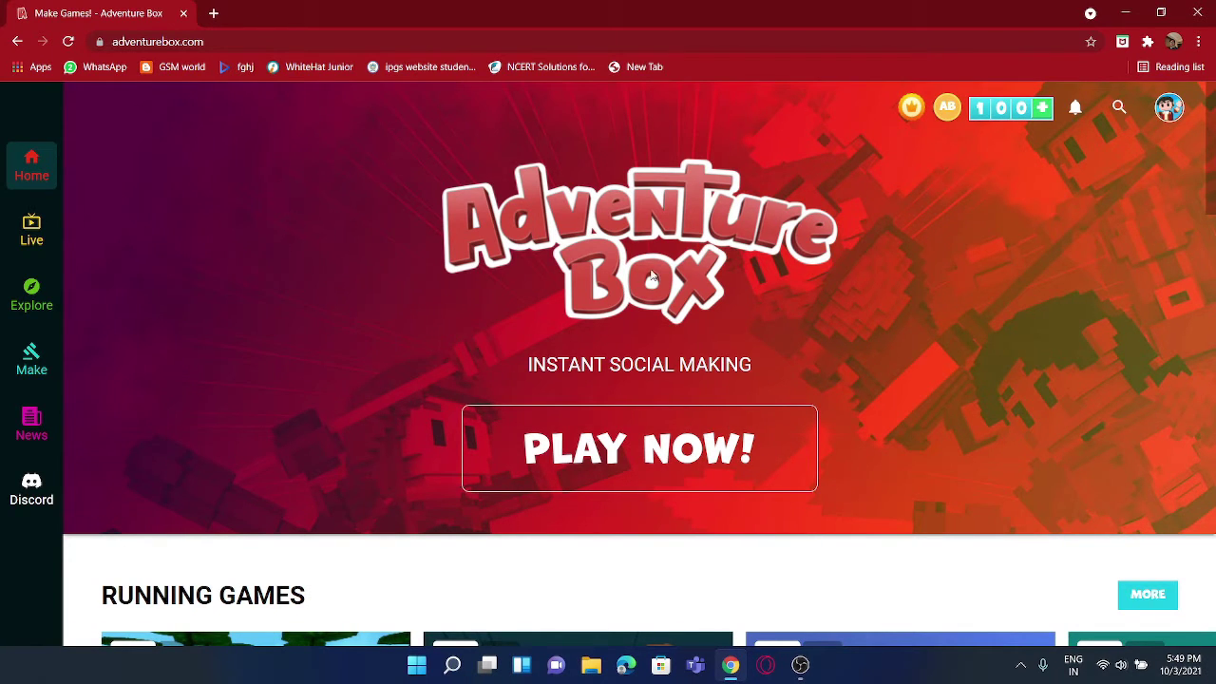
Step: Open the site's Make section for creating worlds
scroll(326, 187, "down", 6)
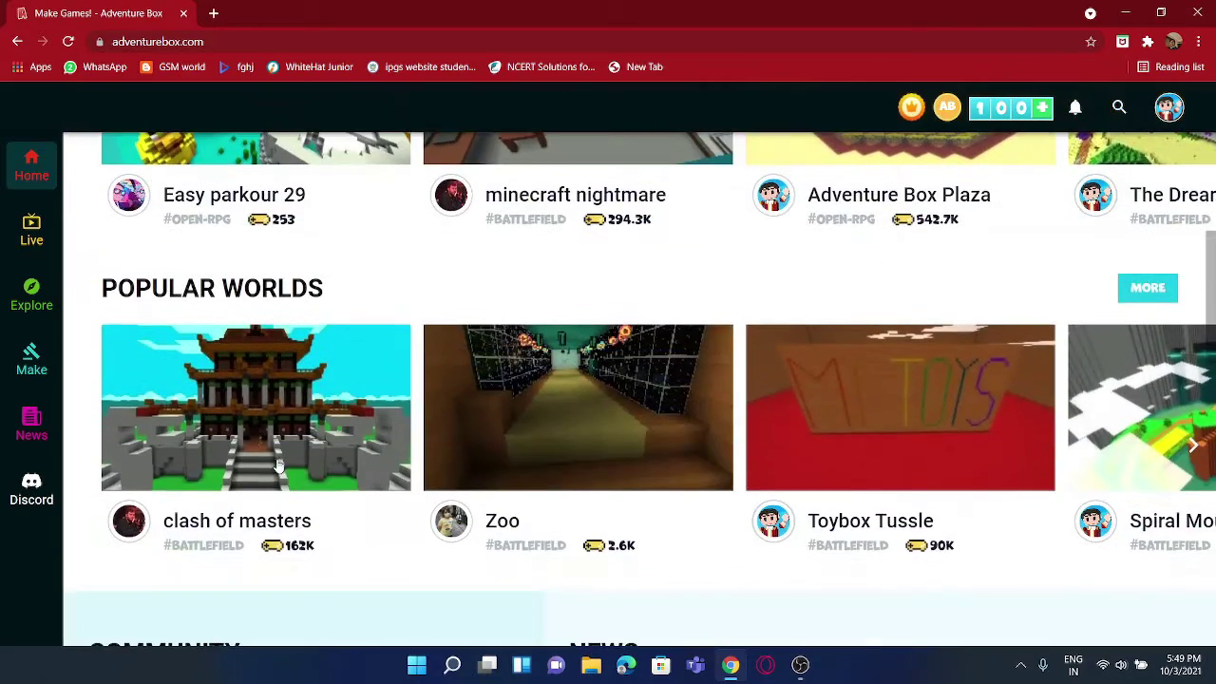
scroll(466, 532, "up", 8)
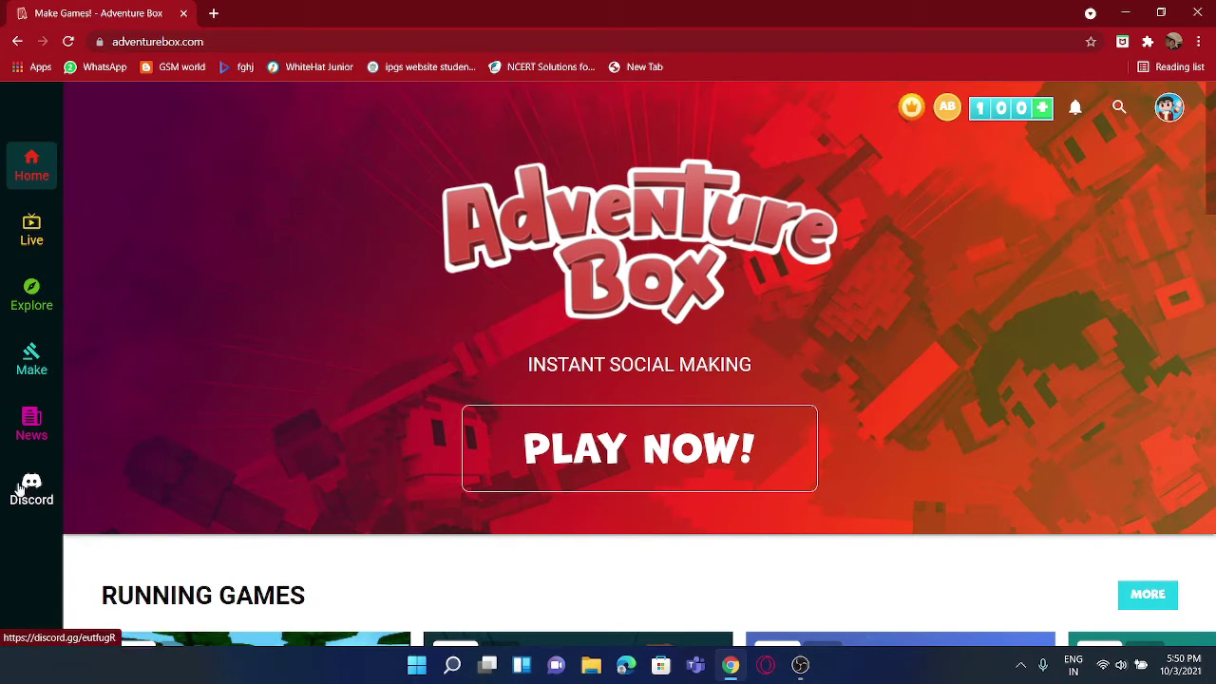
left_click(28, 365)
Step: Examine the Make Something options and the Your Worlds and Your Models sections
scroll(598, 519, "down", 1)
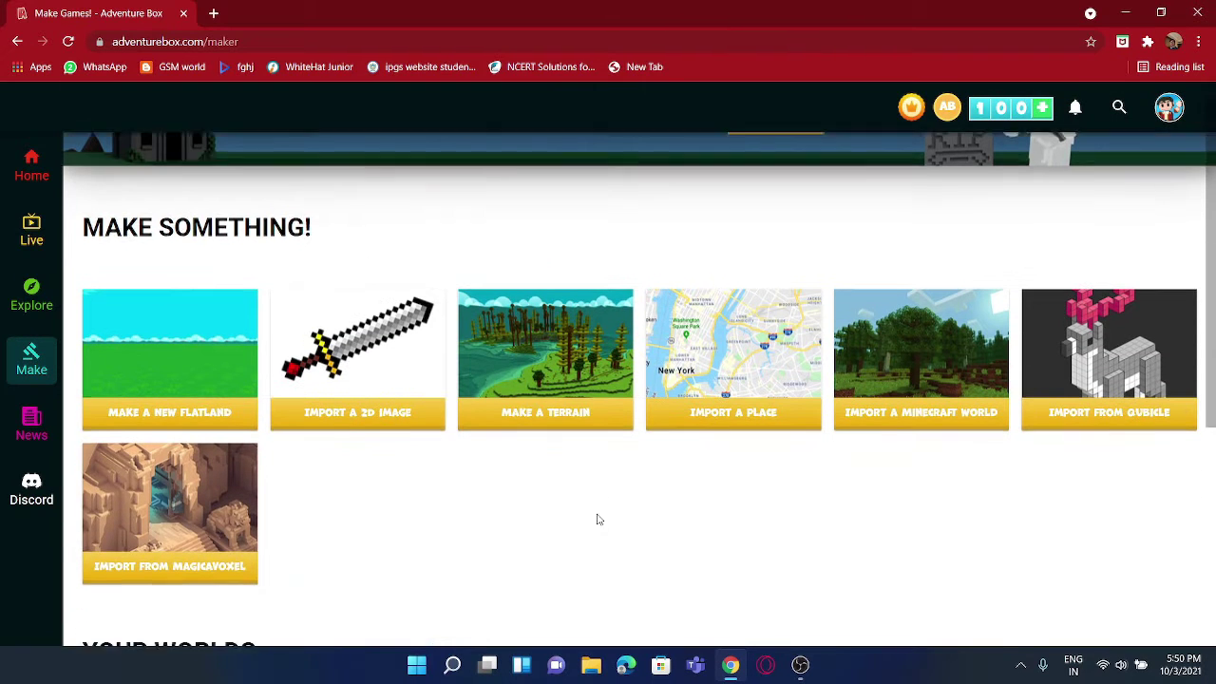
scroll(599, 520, "down", 1)
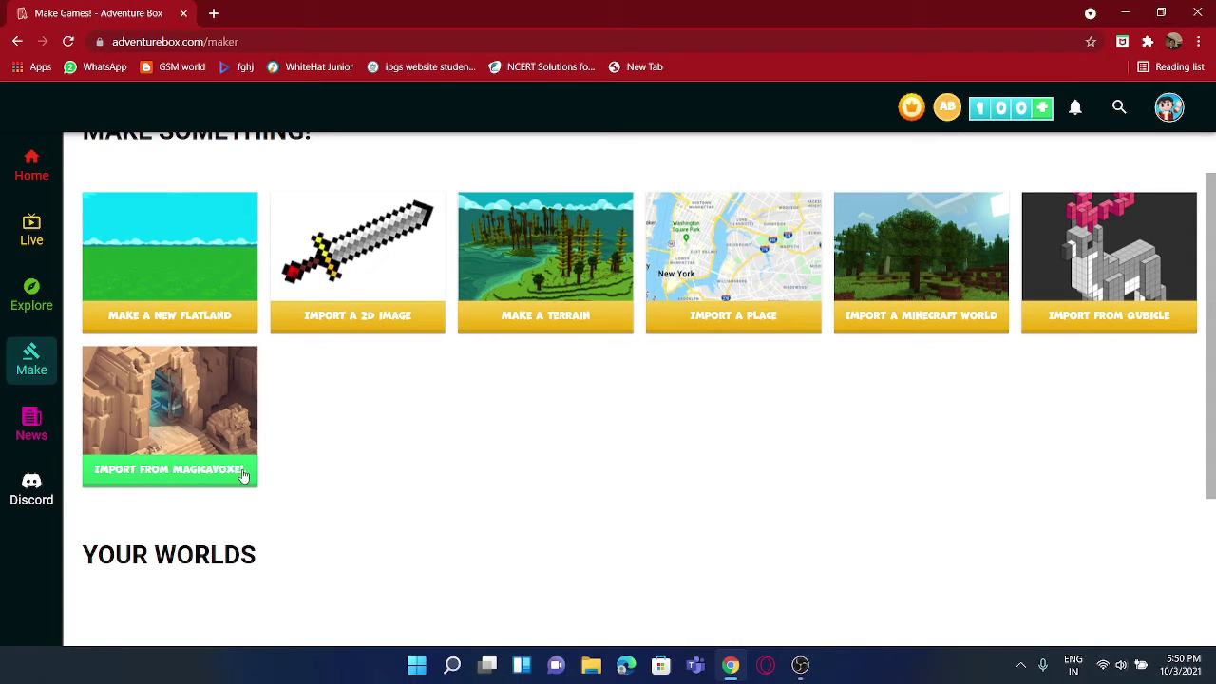
scroll(654, 409, "down", 3)
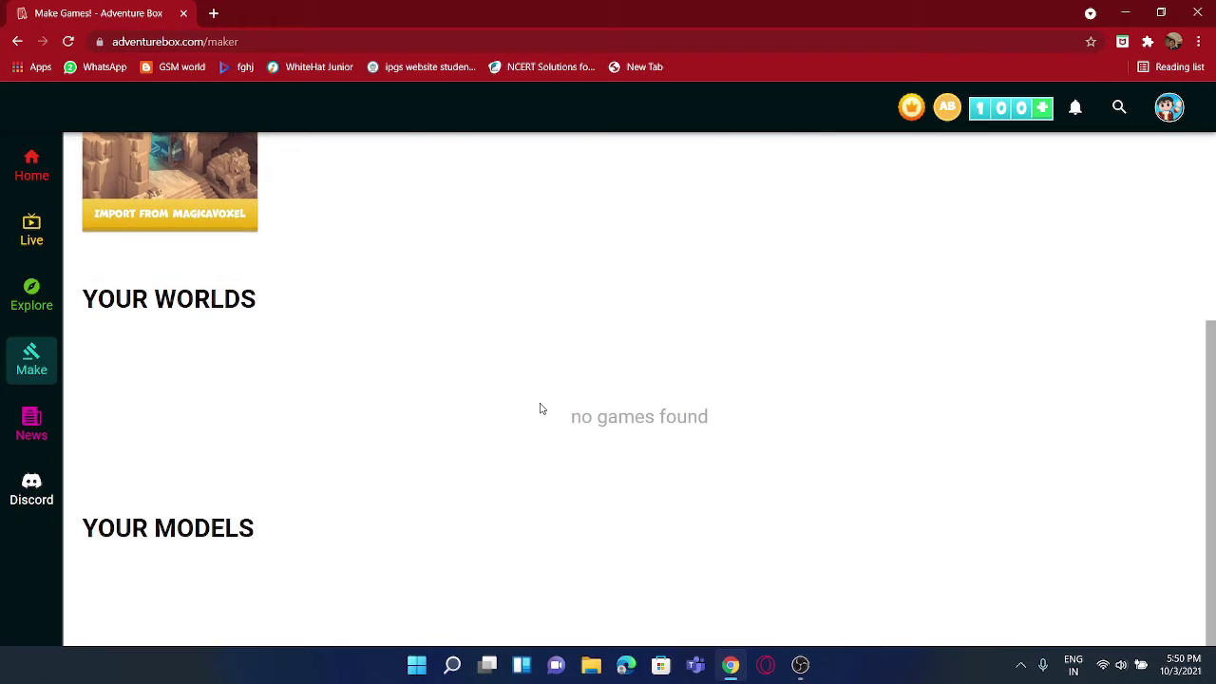
scroll(538, 408, "up", 3)
scroll(526, 419, "down", 3)
scroll(527, 418, "up", 3)
scroll(529, 419, "up", 2)
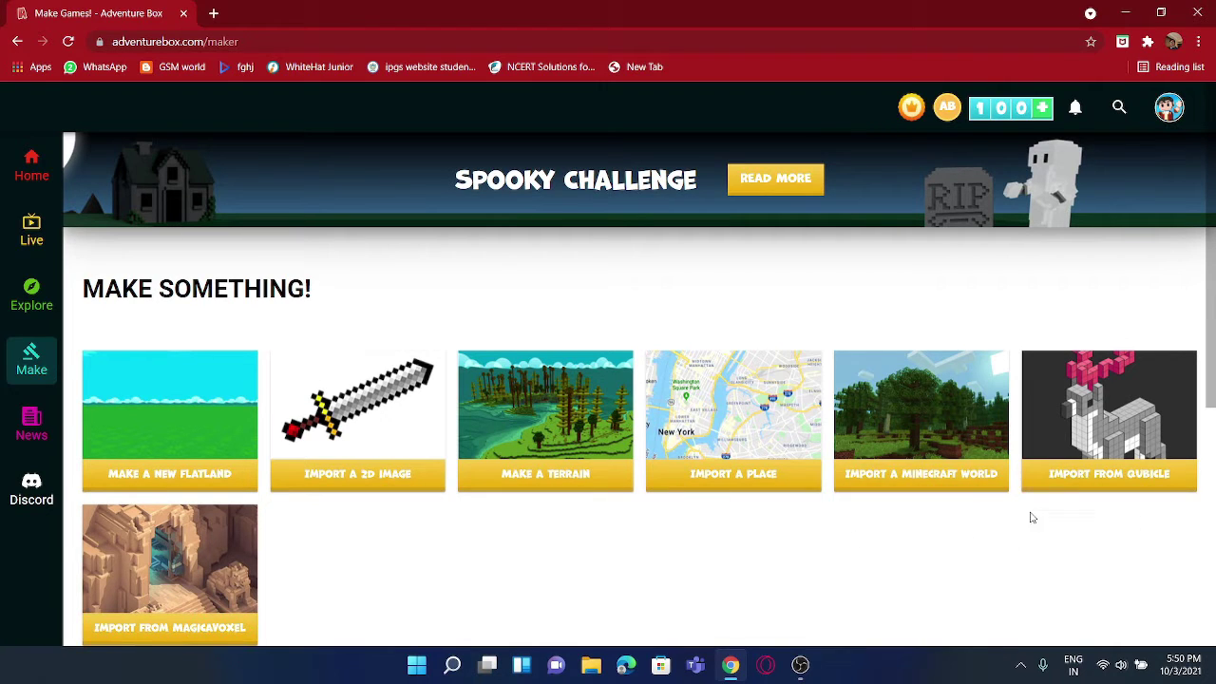
Step: Make a new flatland world and open it in the block editor
left_click(172, 442)
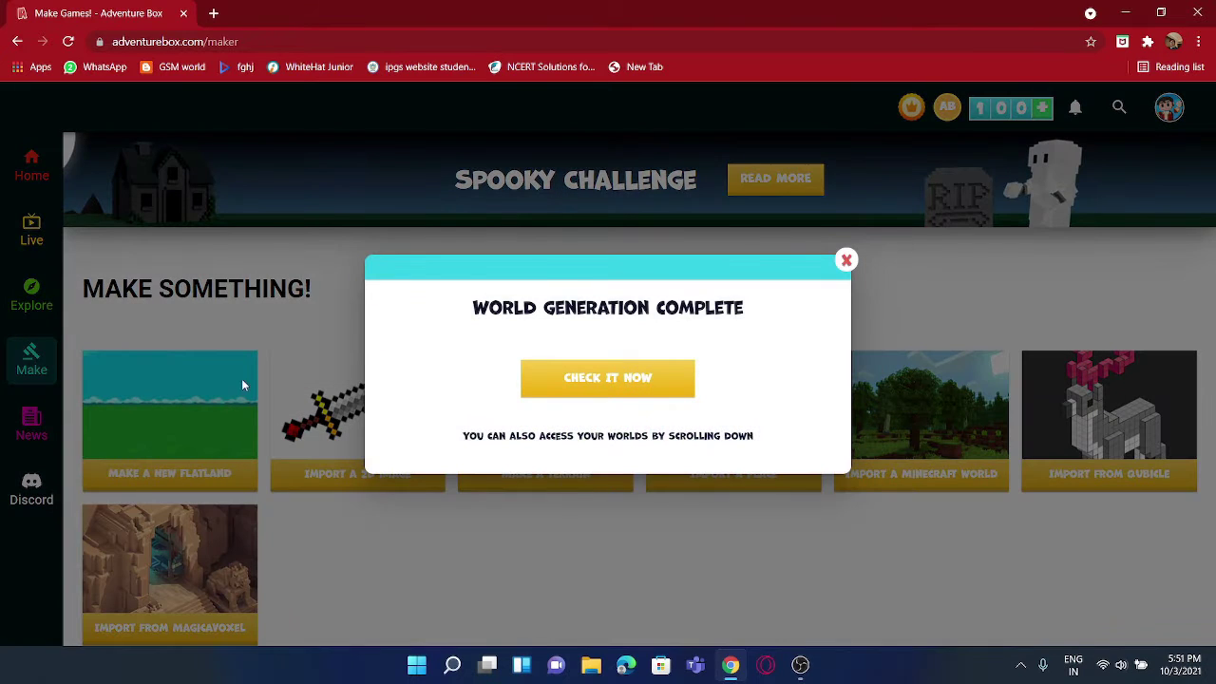
left_click(623, 380)
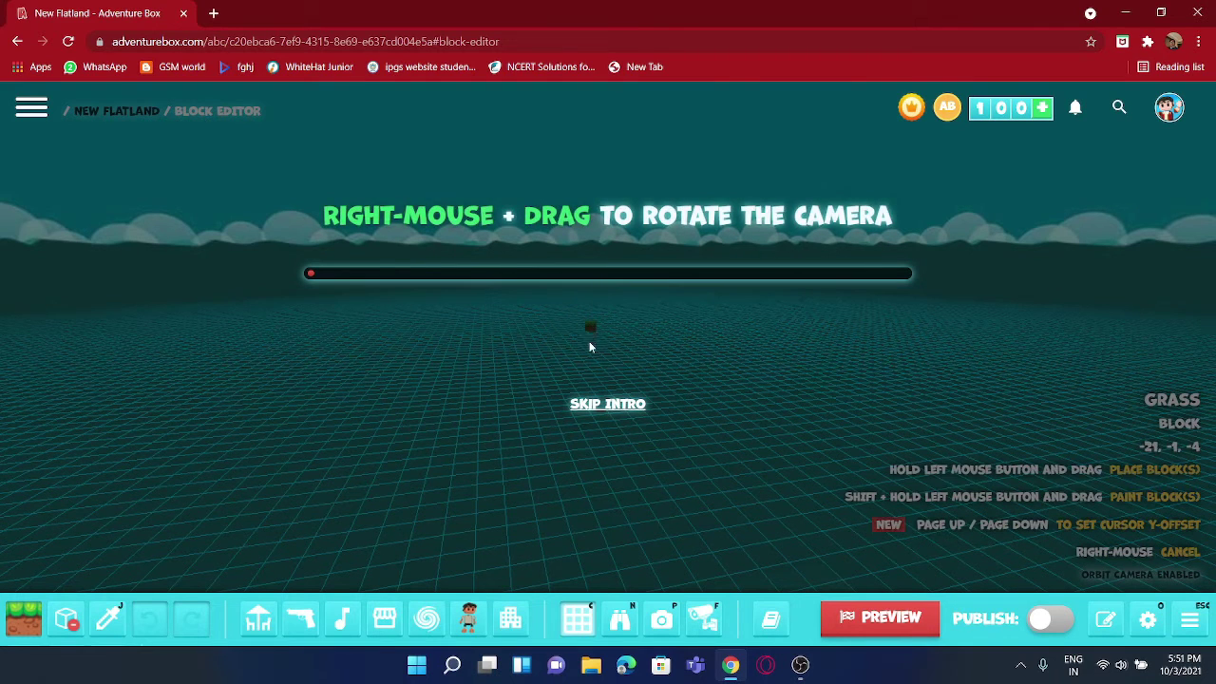
Step: Place a grass block near the sign in the flatland and rotate the camera as the intro asks
mouse_move(505, 355)
left_mouse_down()
mouse_move(608, 407)
mouse_move(618, 399)
left_mouse_up()
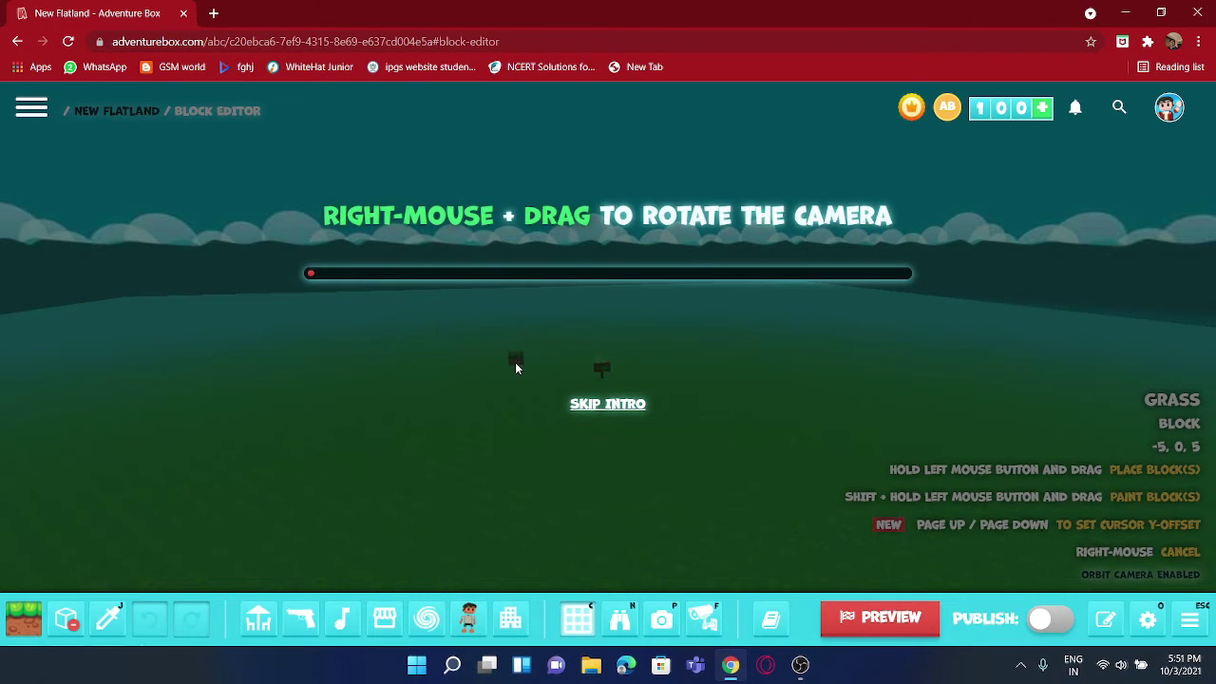
left_click(516, 365)
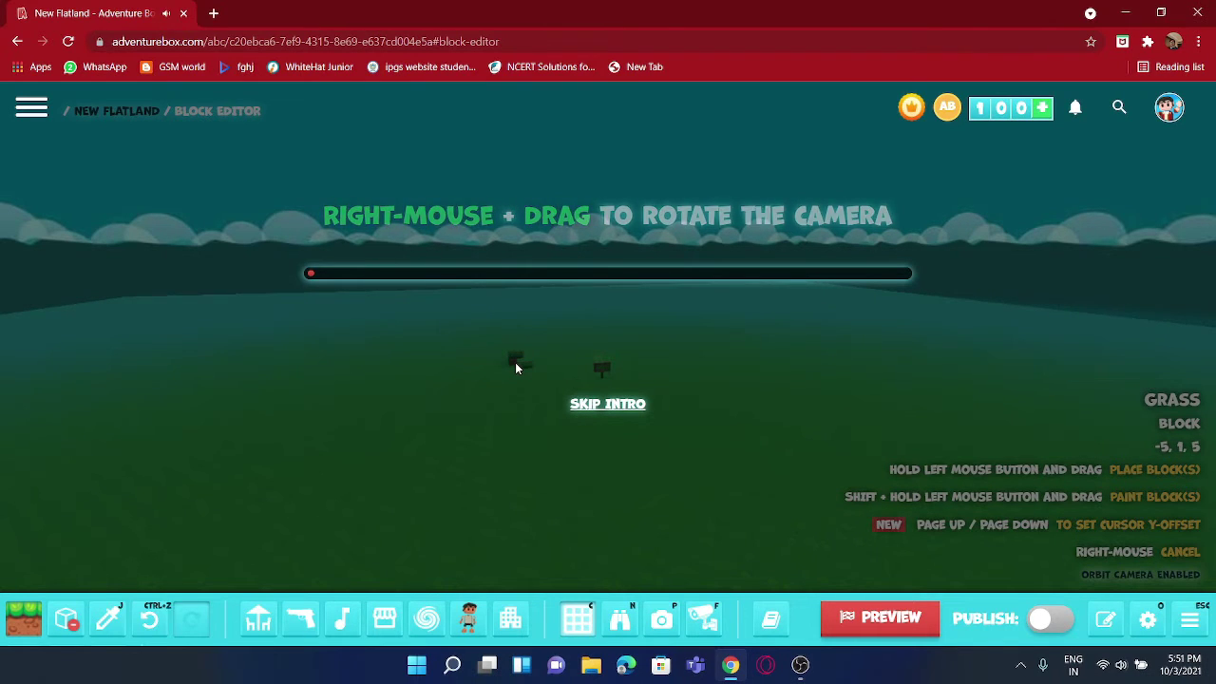
right_click_drag(538, 366, 599, 391)
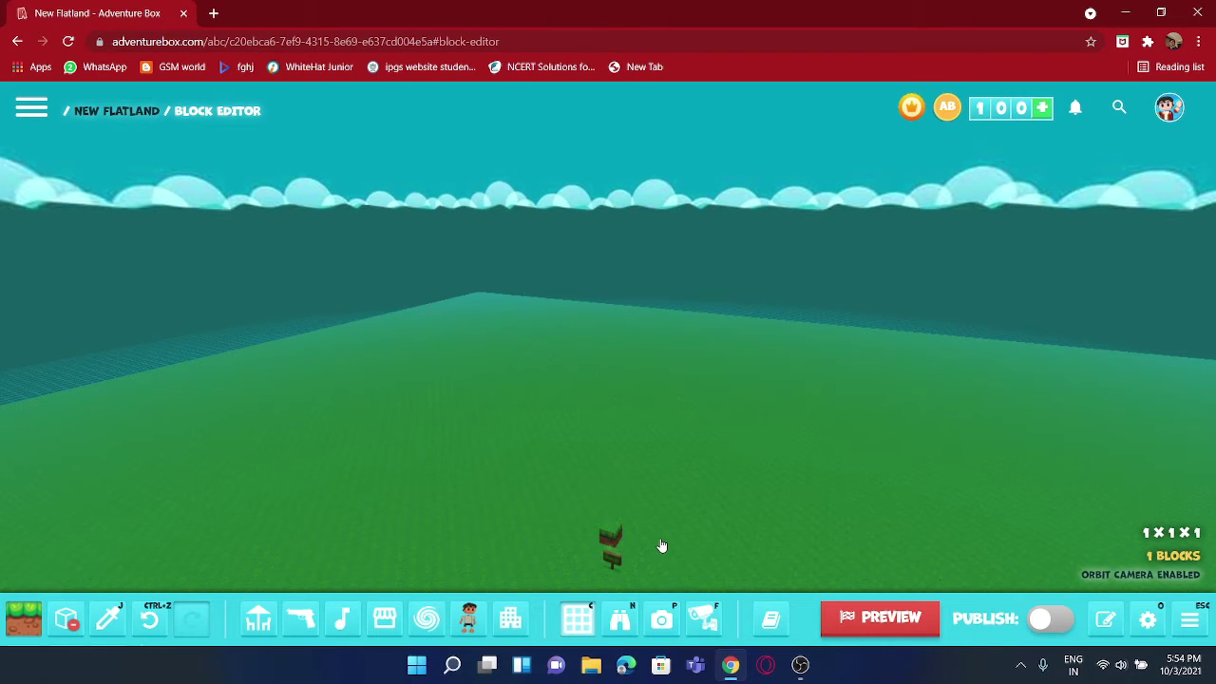
Step: Browse the block library, trying a search for "c" and looking over the full list, and close it
type("c")
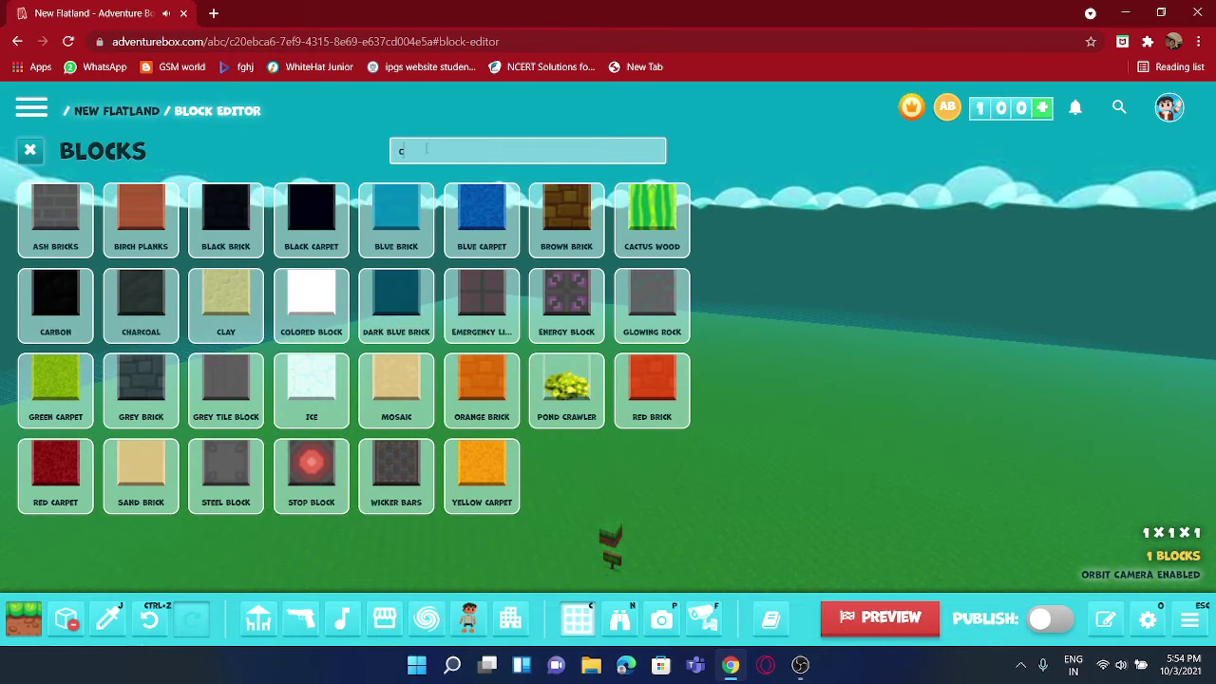
key("BackSpace")
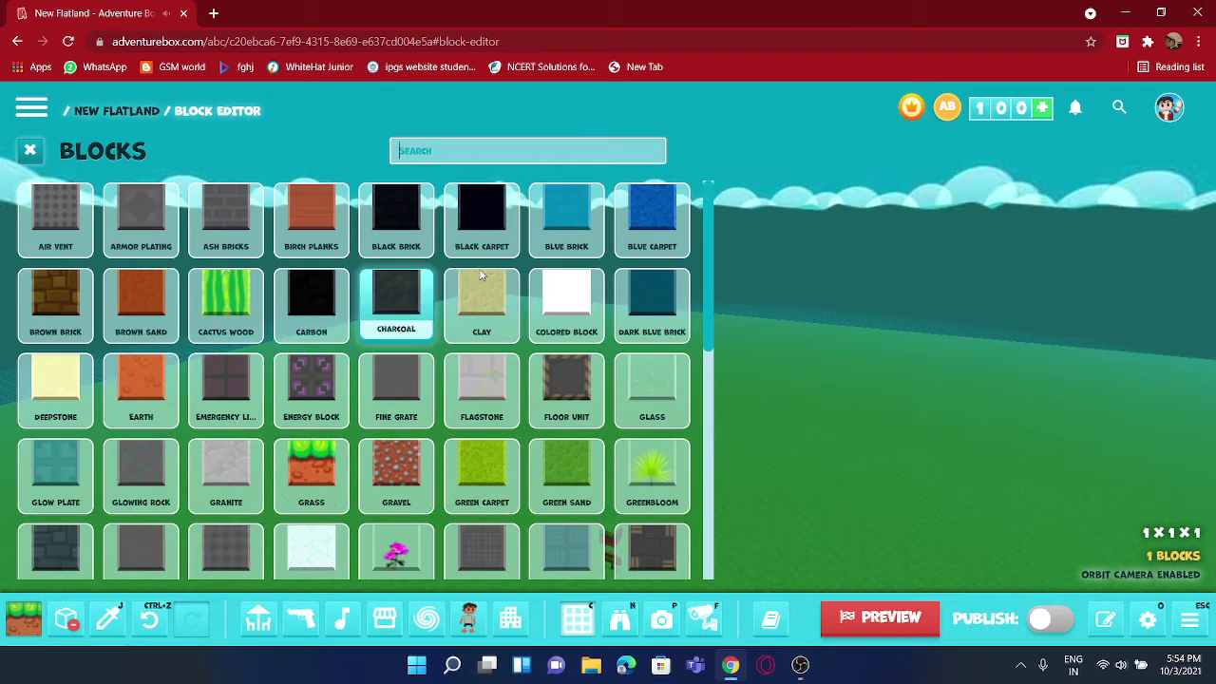
scroll(408, 301, "down", 6)
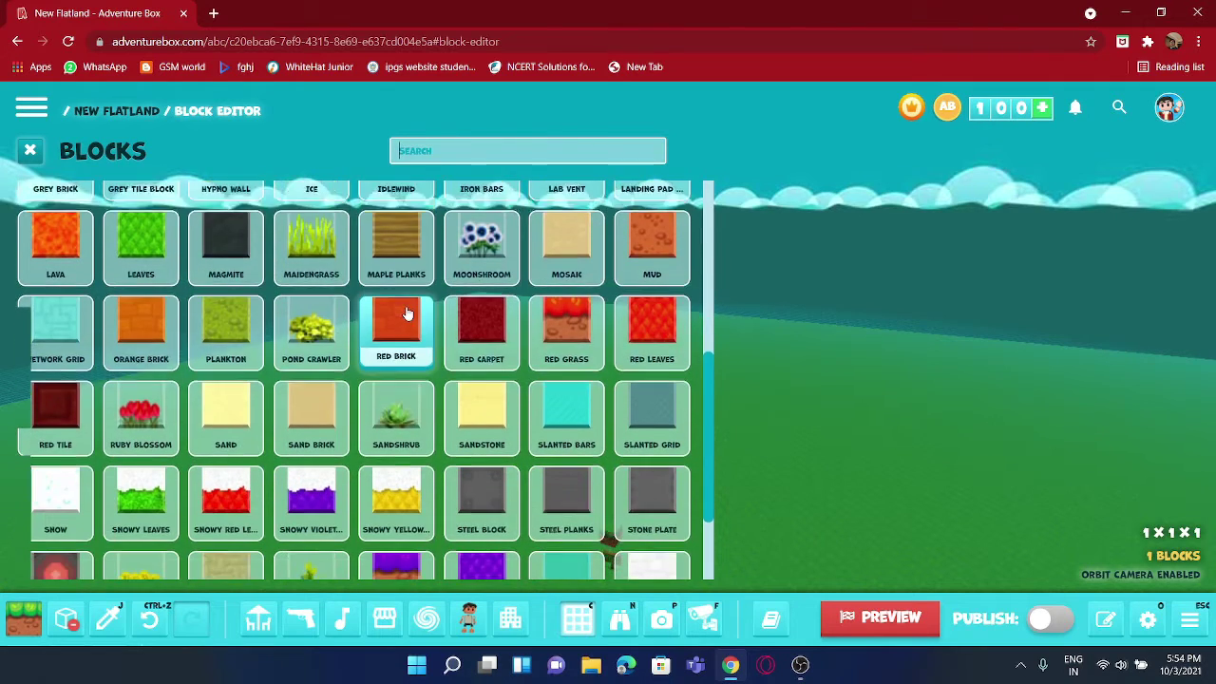
scroll(406, 313, "up", 7)
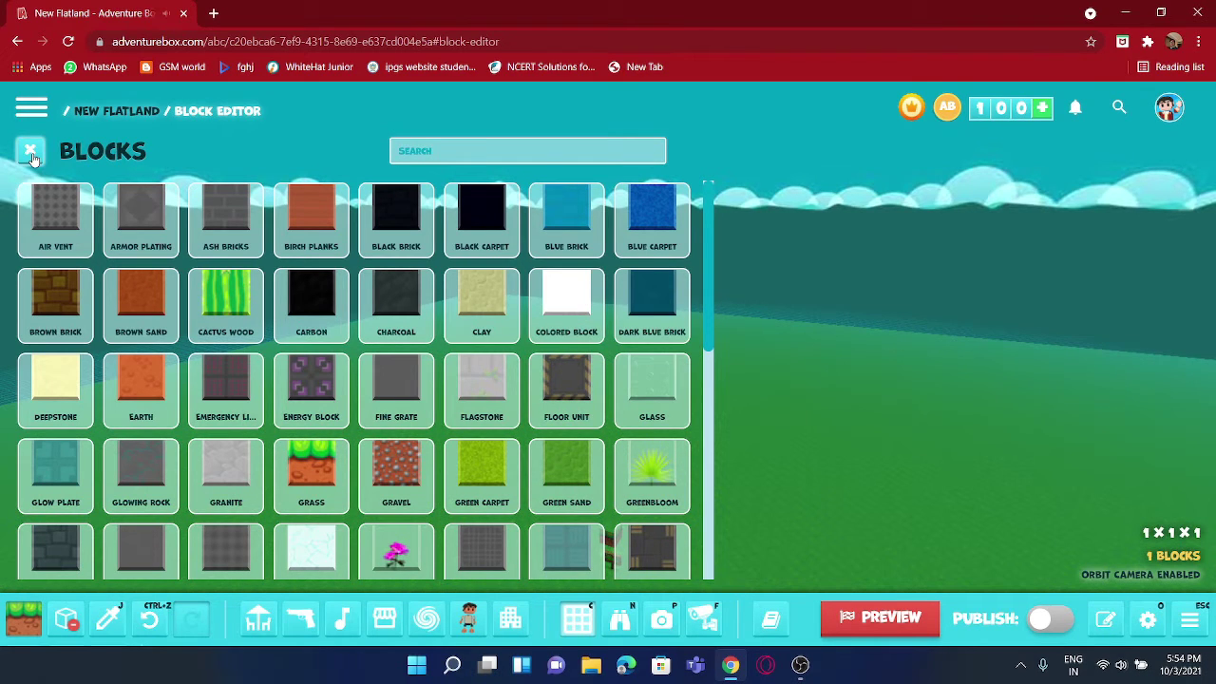
left_click(30, 154)
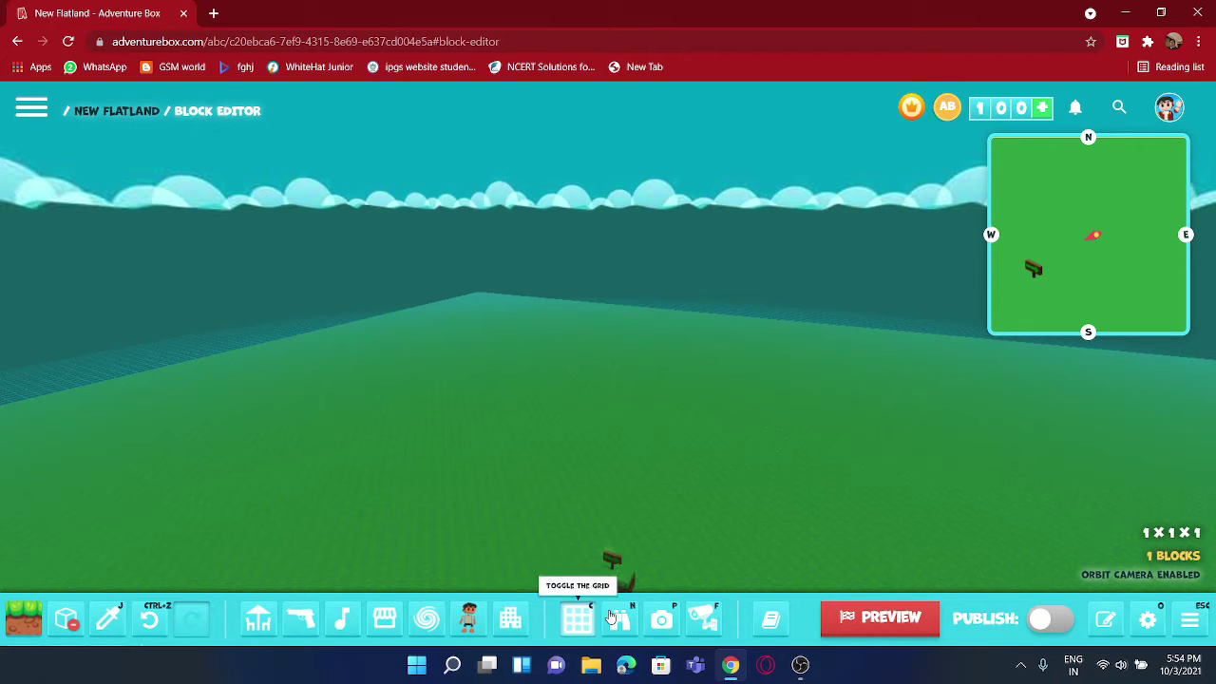
key("b")
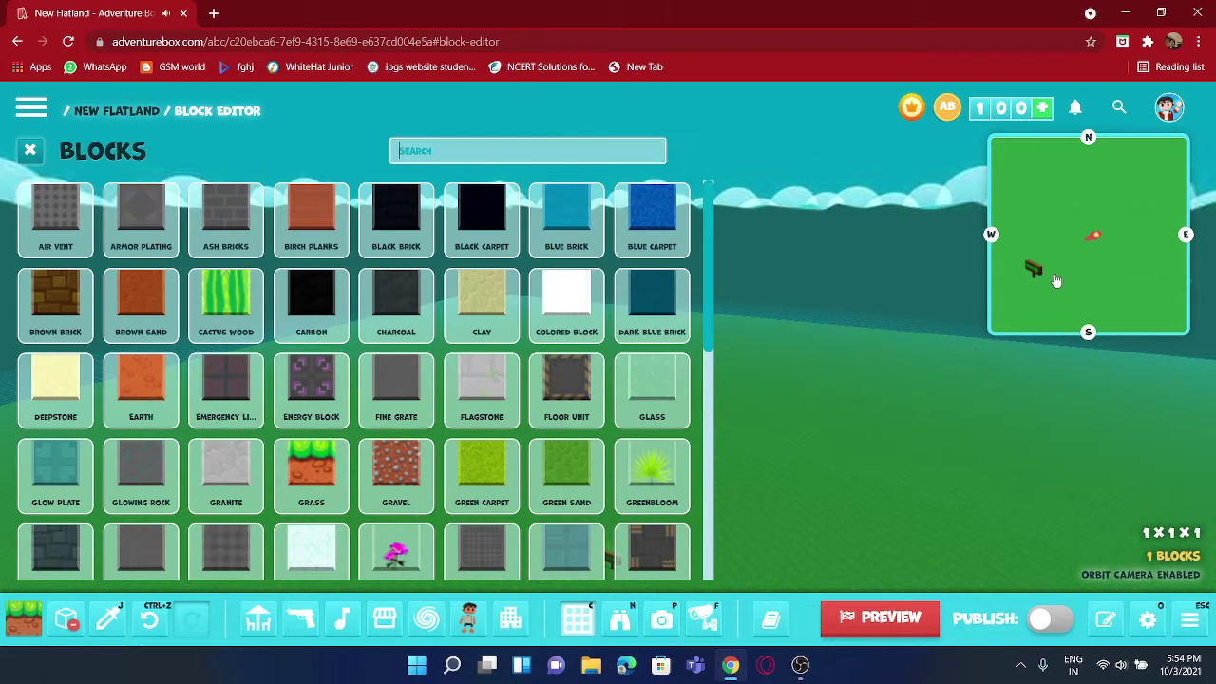
left_click(30, 153)
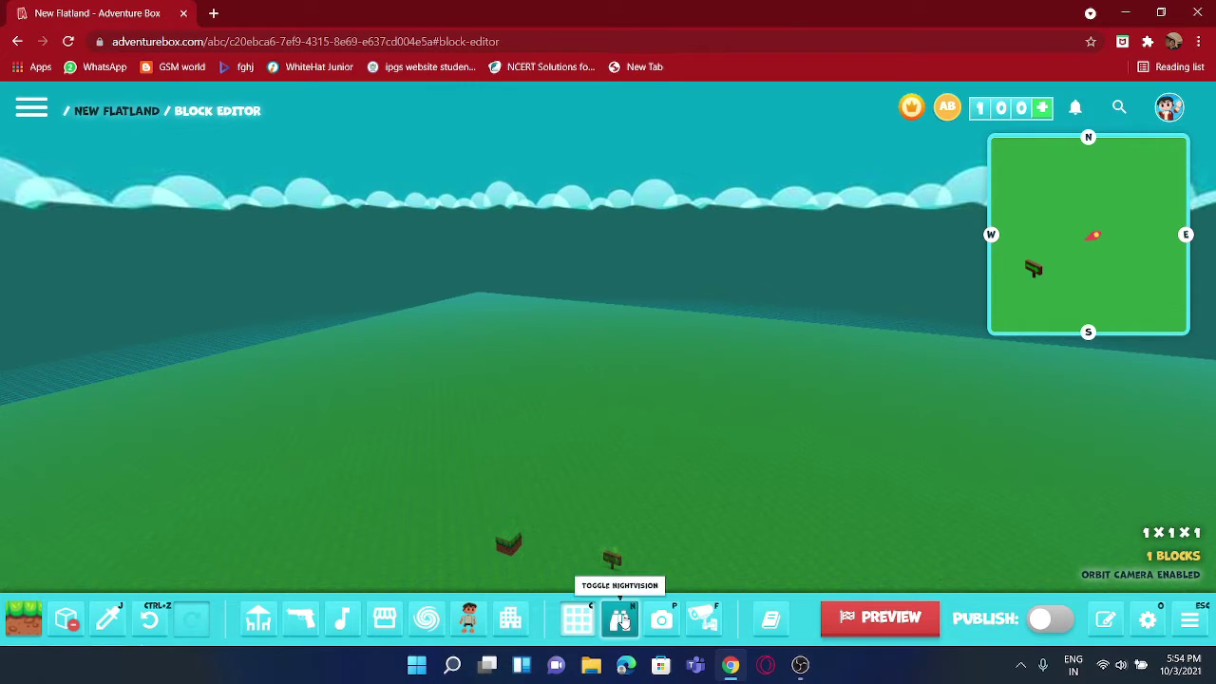
Step: Toggle the grid off and on again, and turn on nightvision
left_click(578, 619)
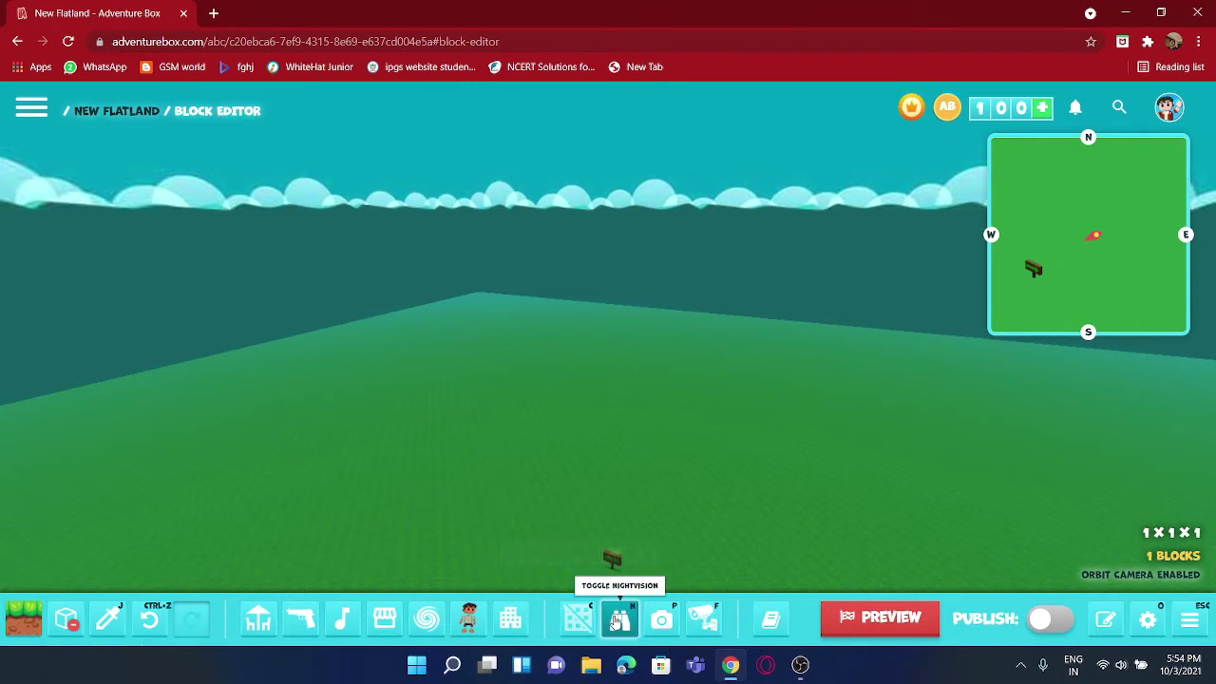
left_click(578, 619)
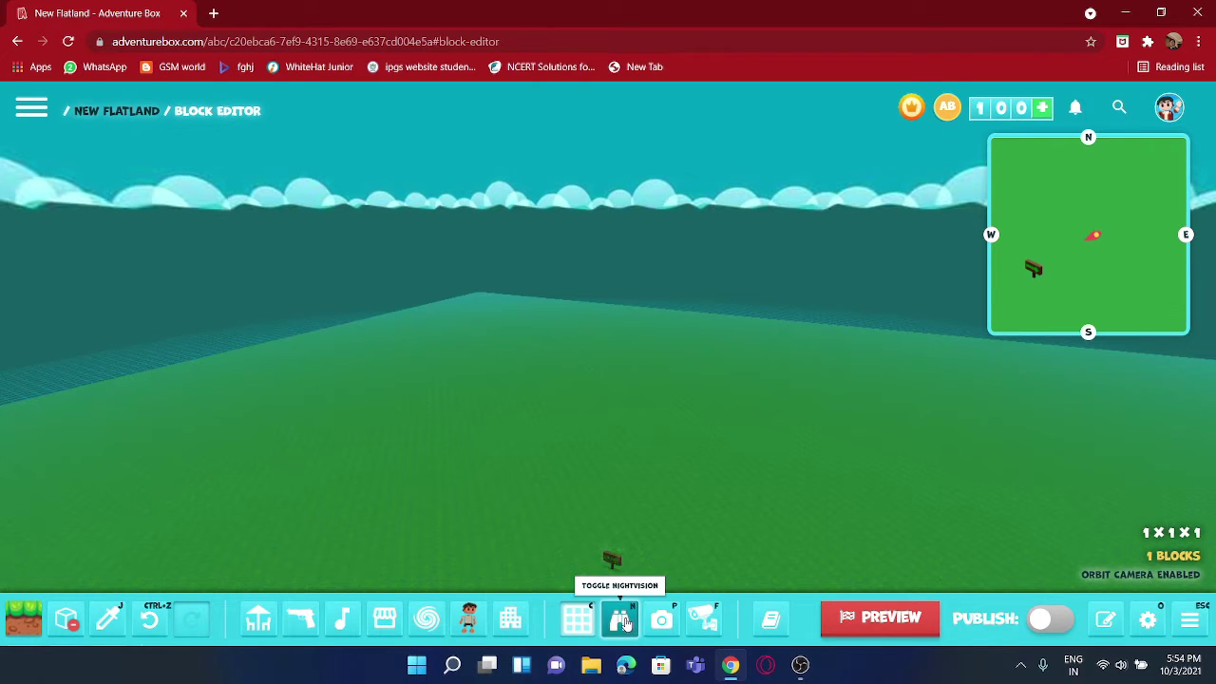
left_click(622, 620)
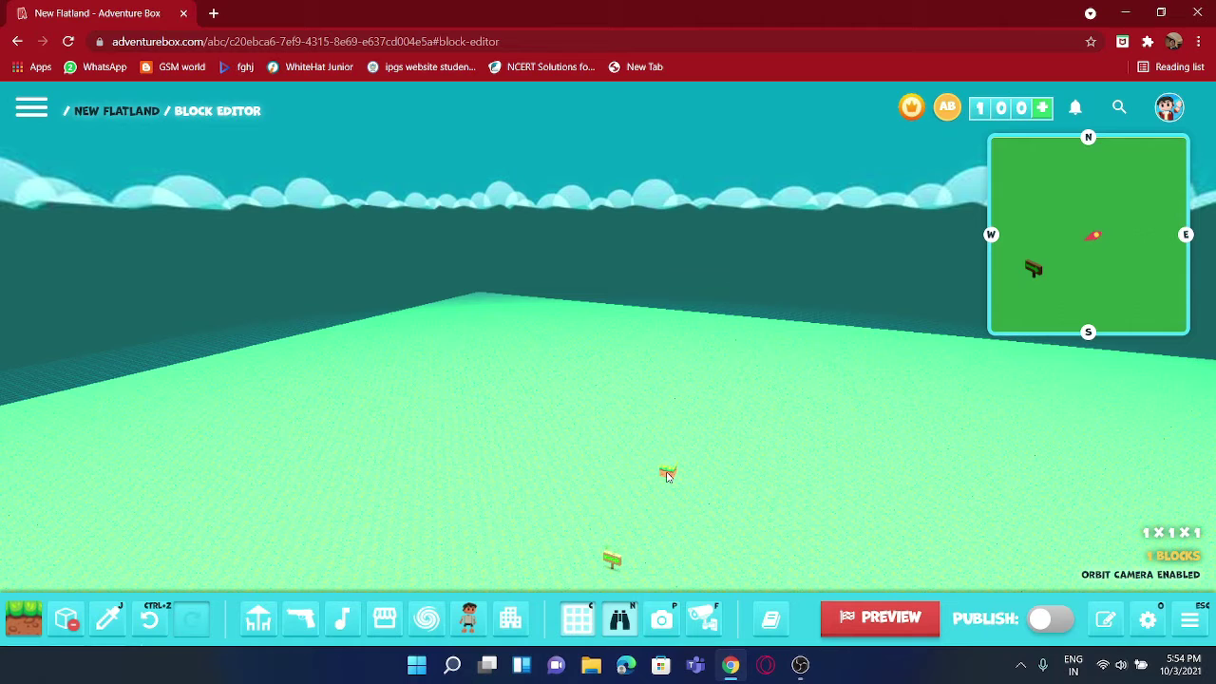
Step: Place a grass block just behind the sign and view it from other camera positions
left_click(596, 509)
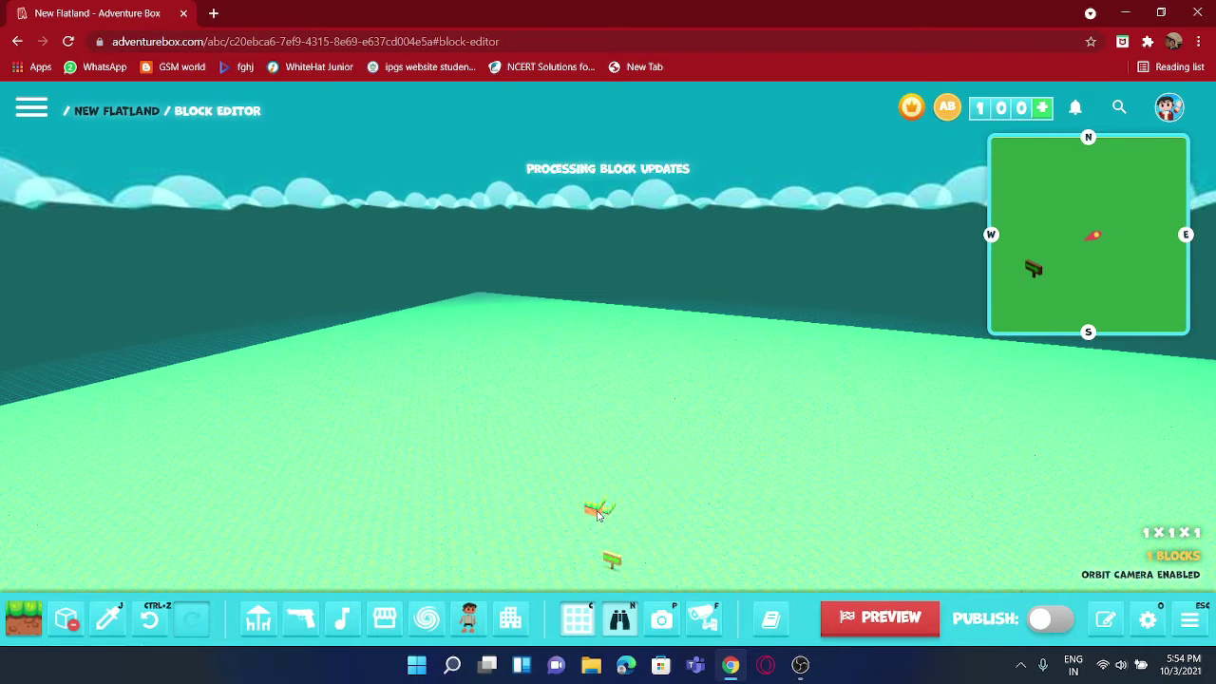
key("a")
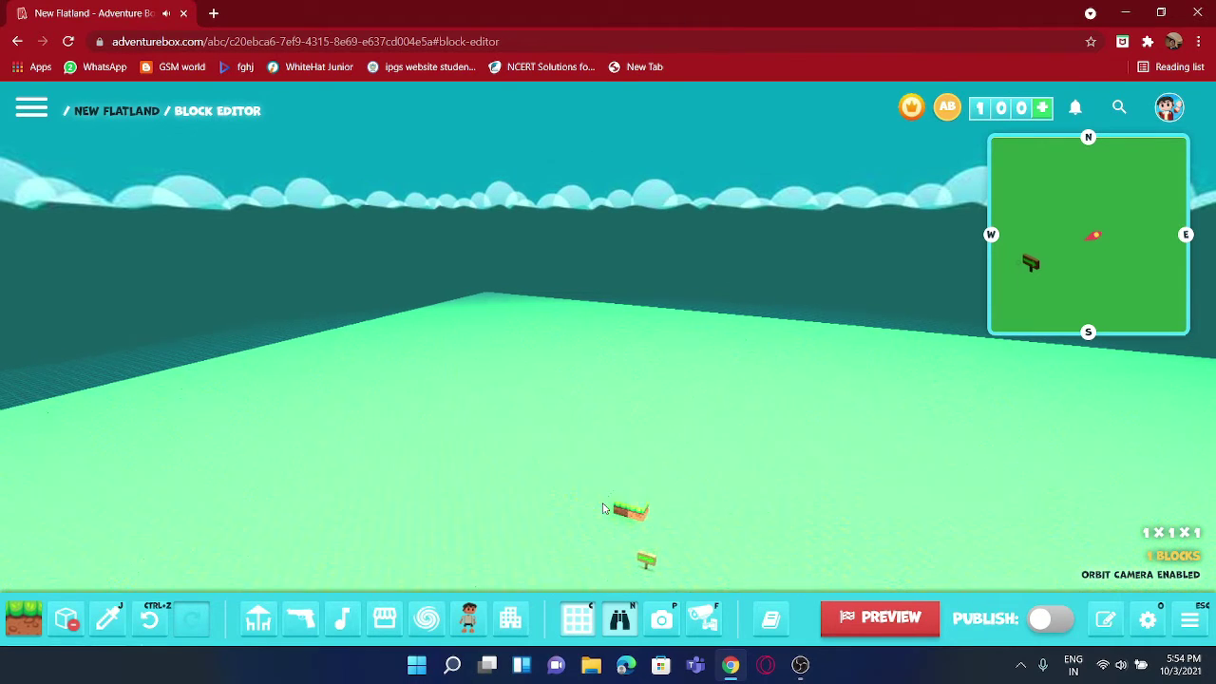
key("d")
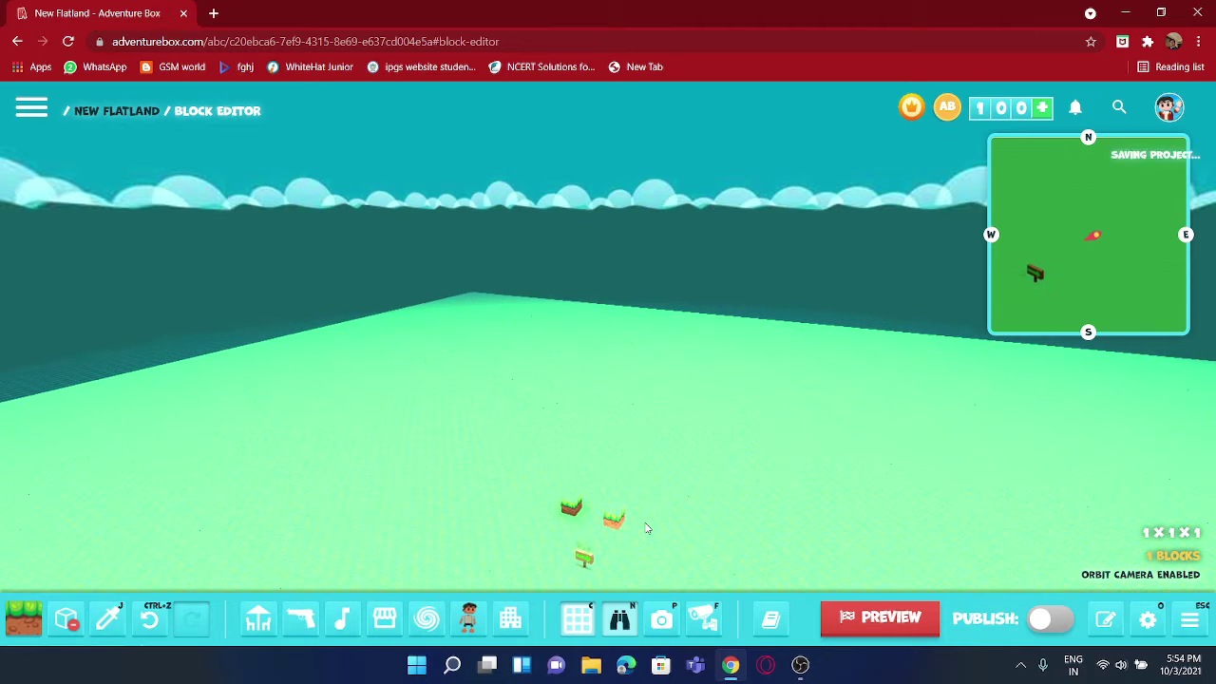
key("a")
right_click_drag(750, 497, 610, 585)
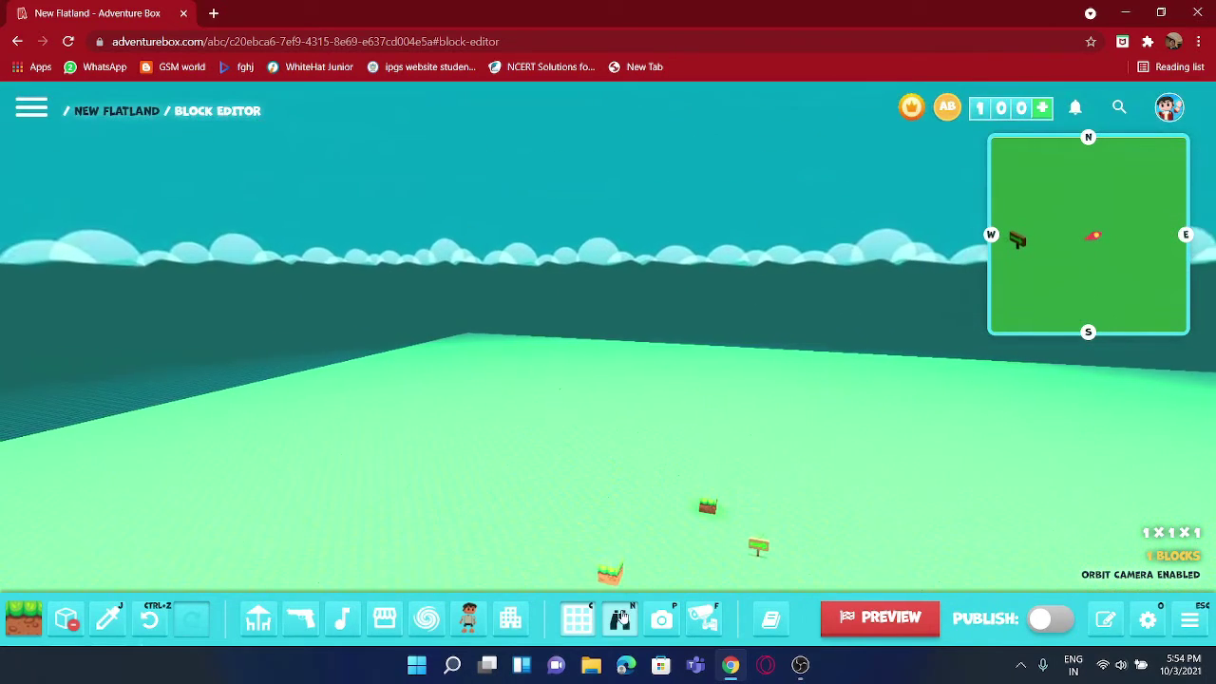
Step: Turn off nightvision, switch to the fly camera and move around the placed block and sign
left_click(619, 618)
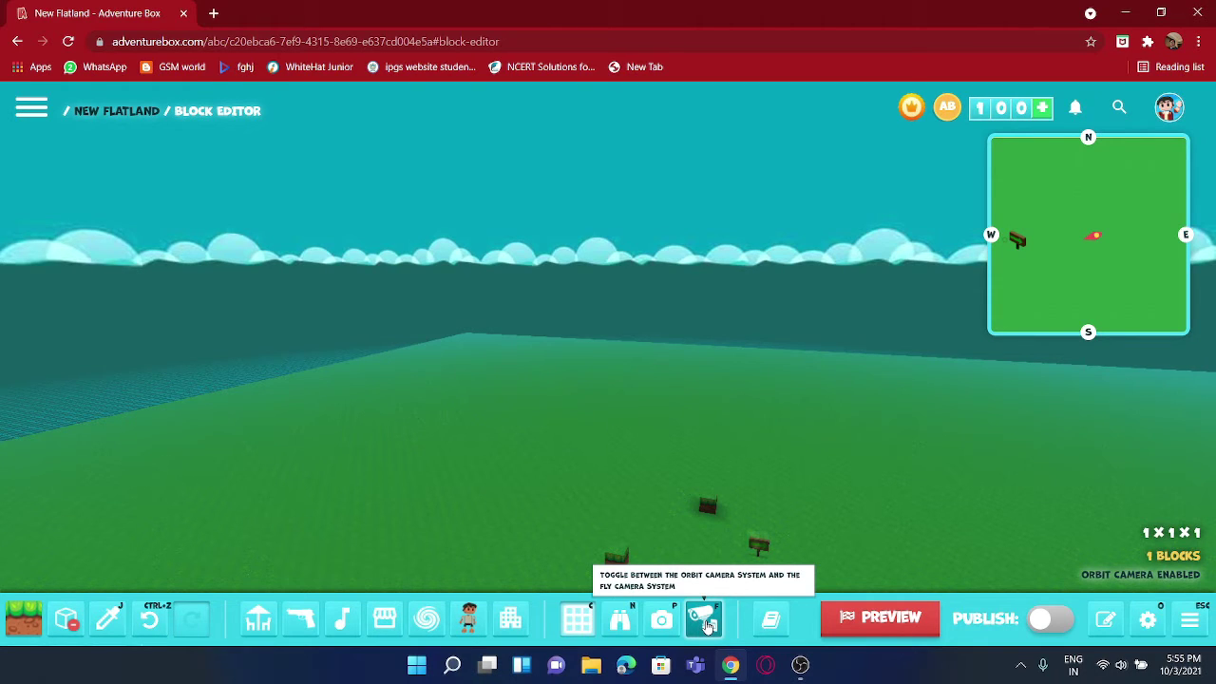
left_click(707, 624)
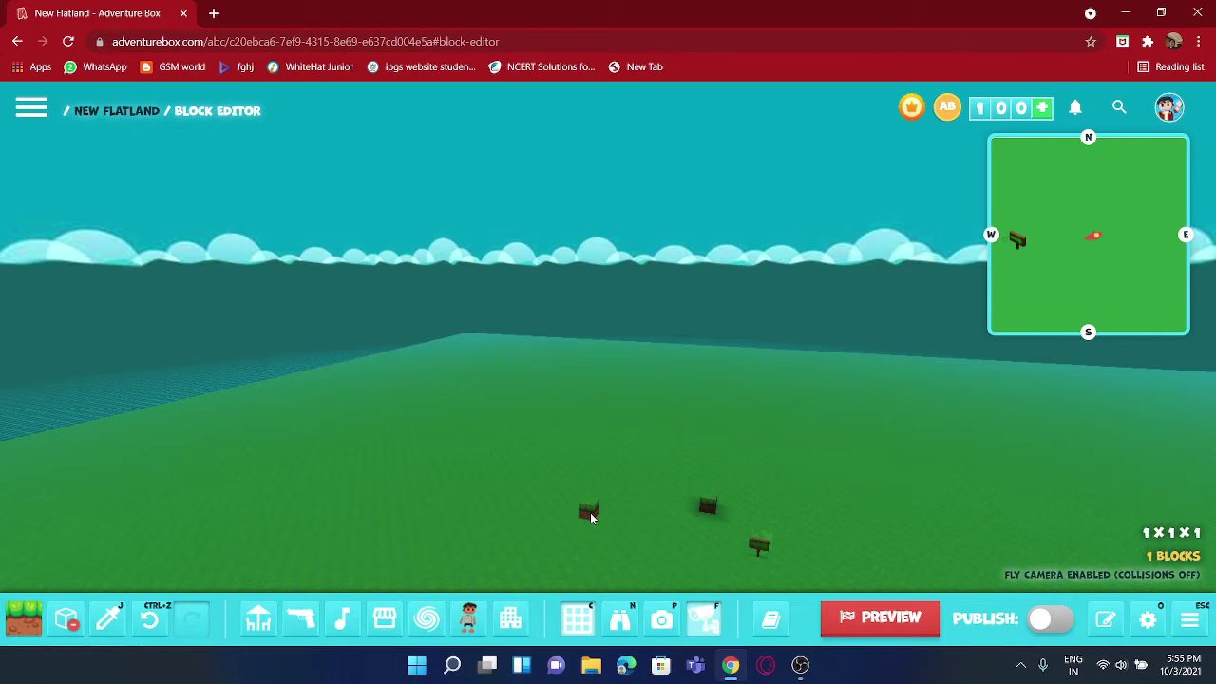
key("s")
key("d")
key("w")
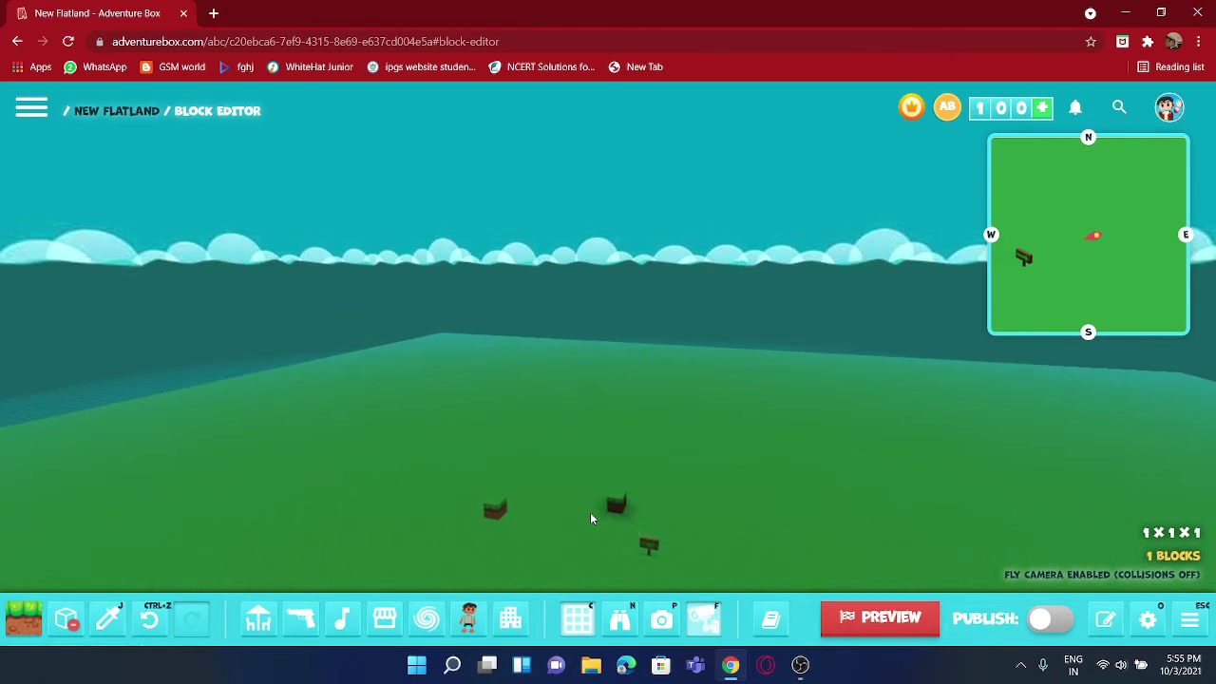
key("a")
mouse_move(590, 518)
right_mouse_down()
mouse_move(721, 558)
mouse_move(571, 532)
right_mouse_up()
Step: Switch back to the orbit camera and look around the flatland by moving and rotating the view
key("f")
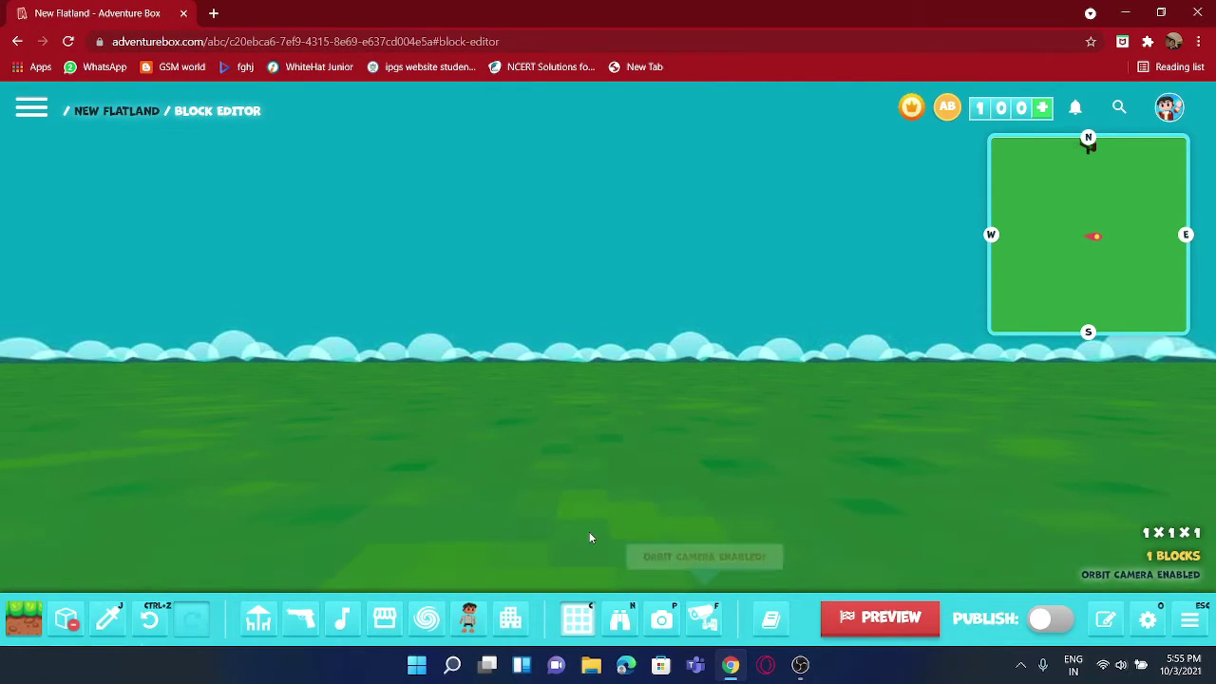
key("d")
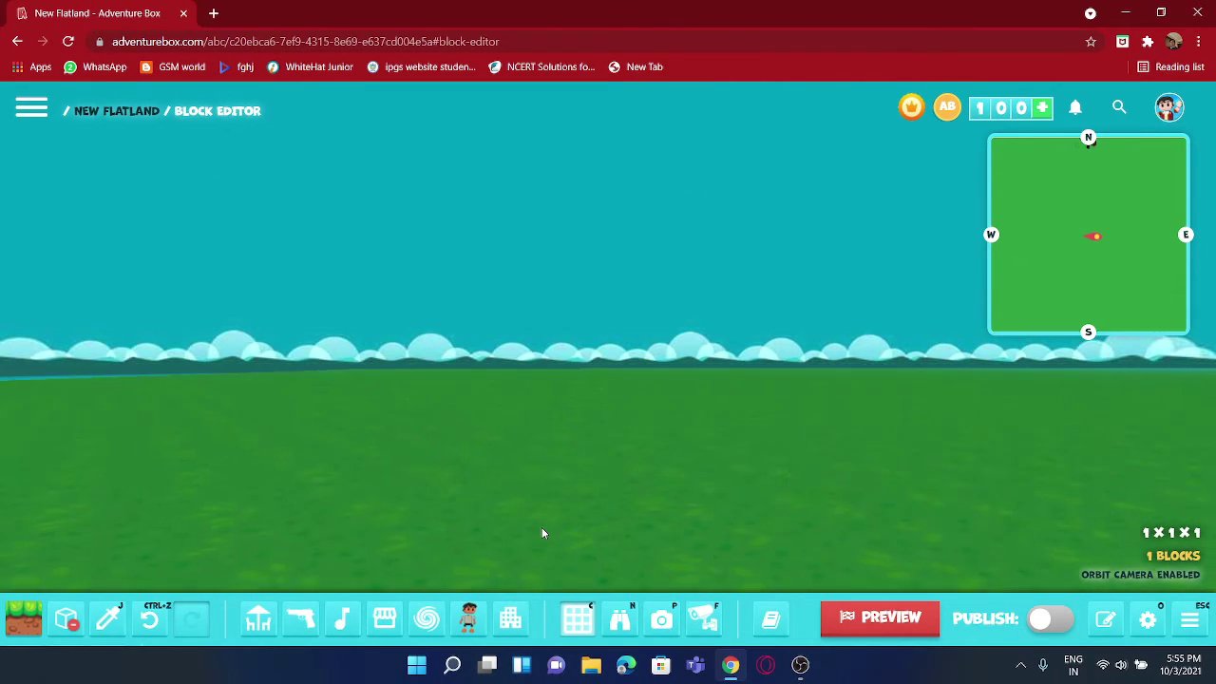
key("w")
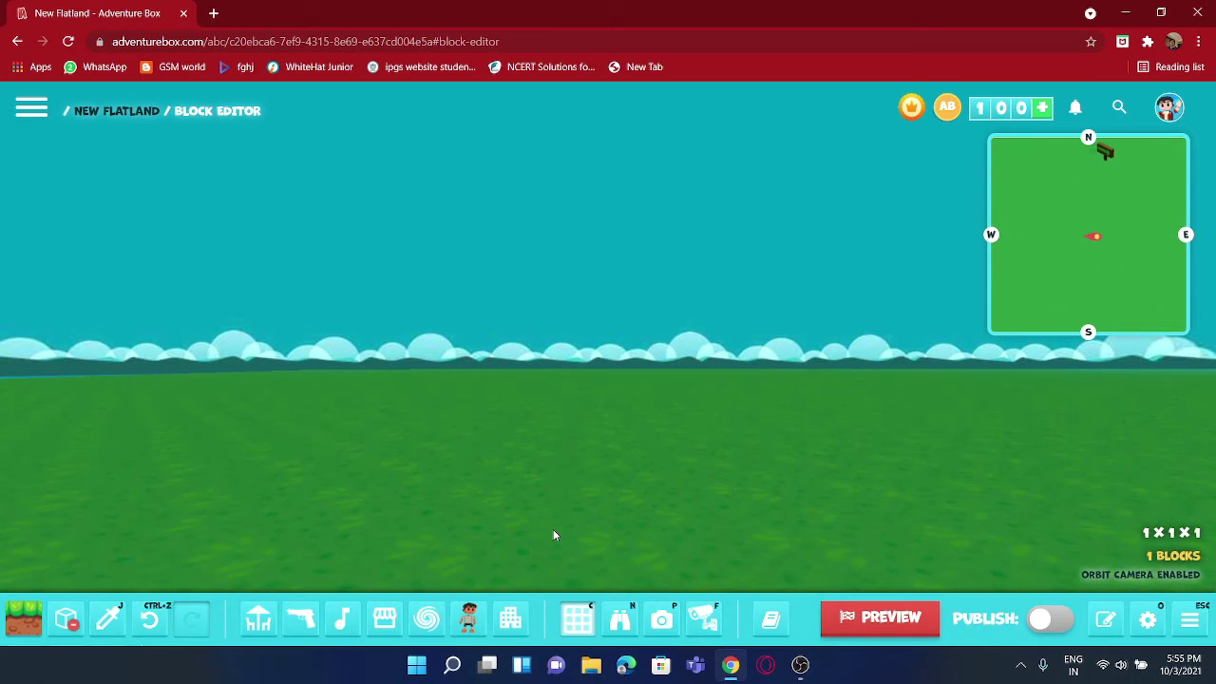
key("s")
key("w")
key("w")
right_click_drag(585, 537, 710, 532)
right_click_drag(498, 336, 755, 575)
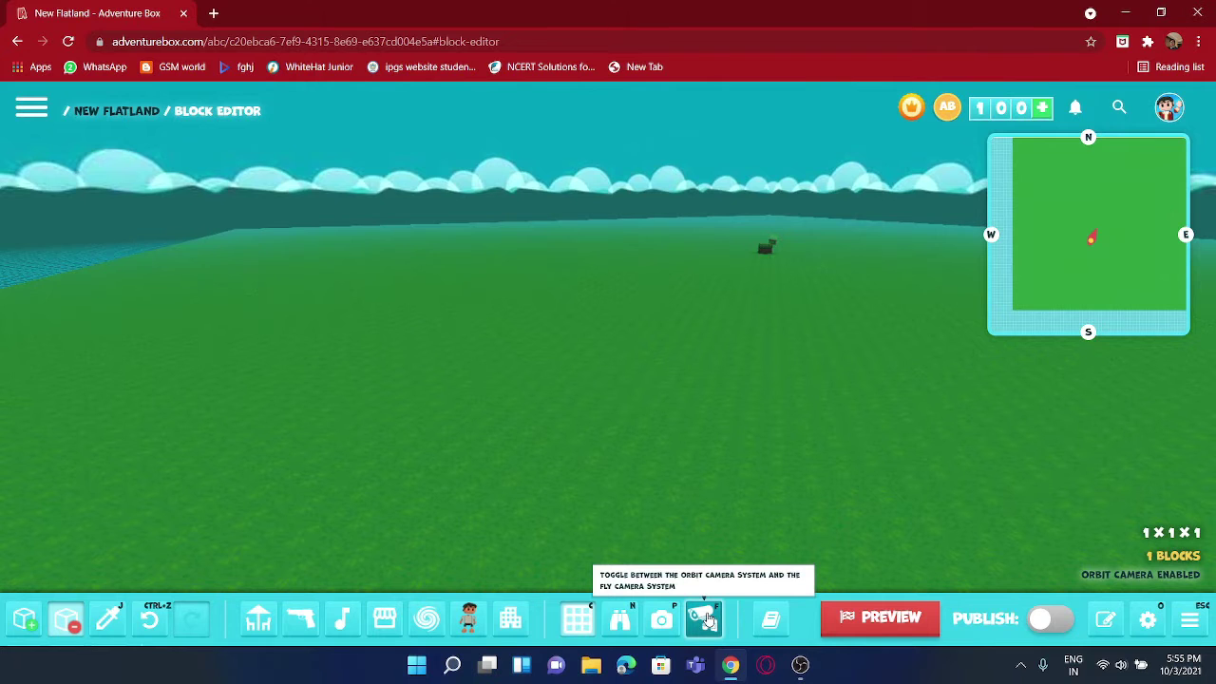
Step: Enable the fly camera again and fly over the flatland
left_click(706, 618)
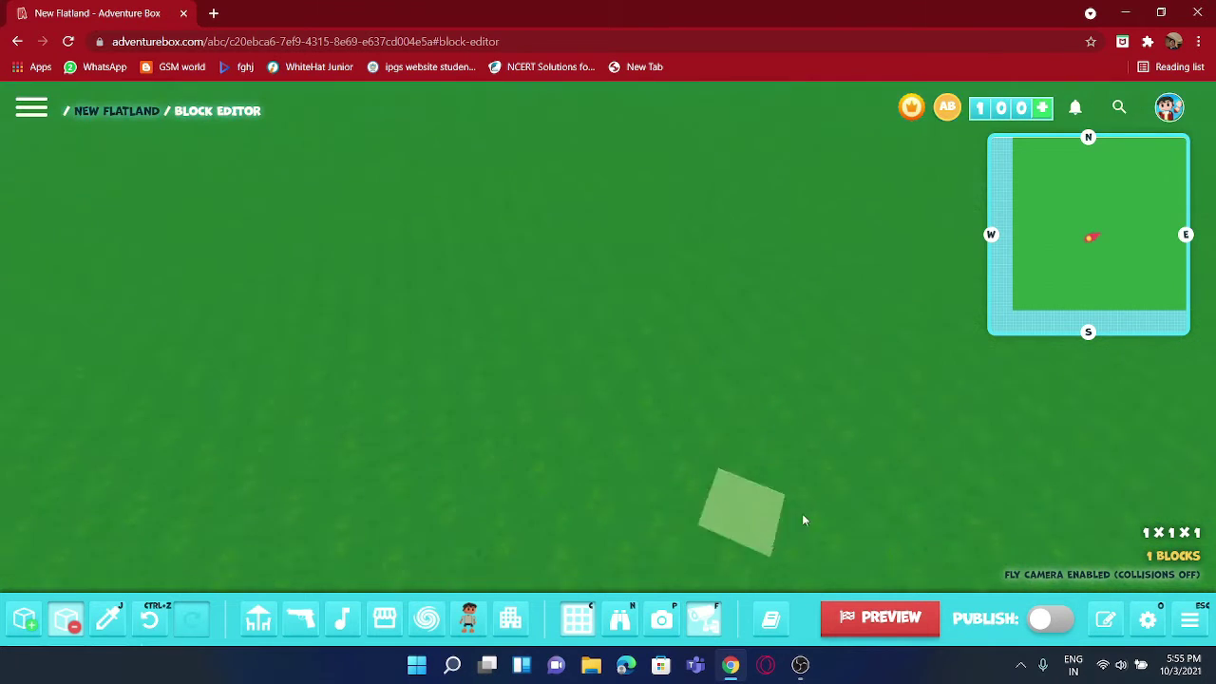
right_click_drag(803, 520, 420, 300)
key("w")
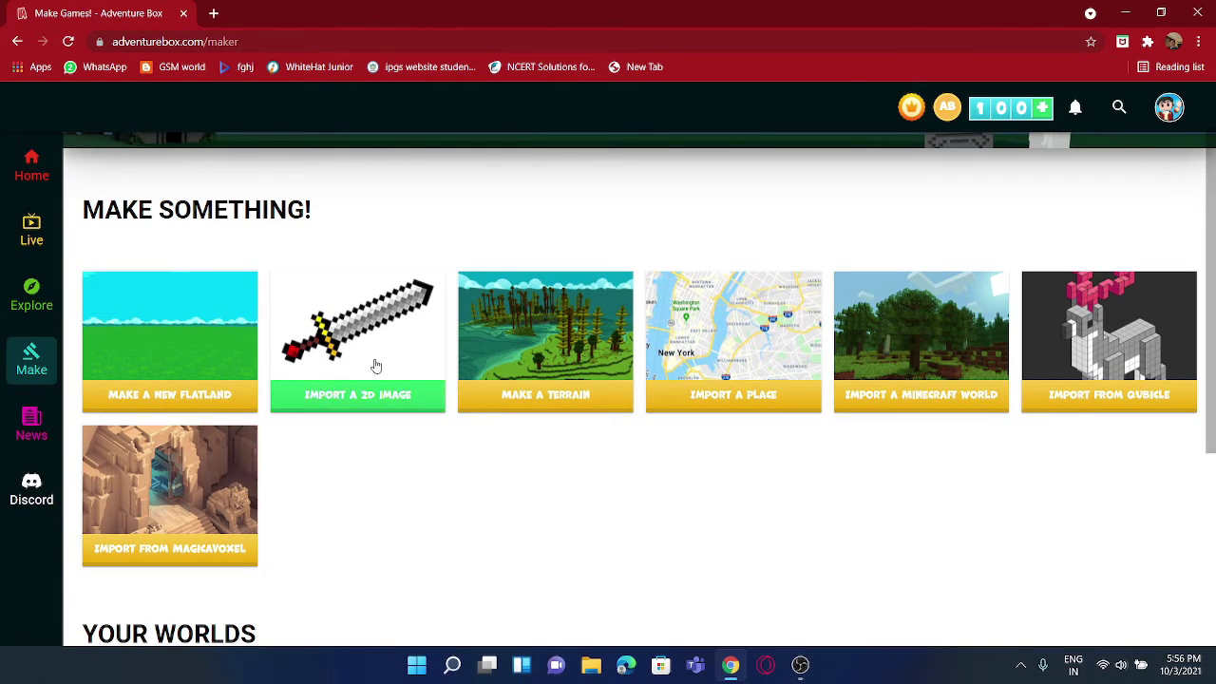
Step: Upload the gita-880x575 picture from Downloads as a 2D image import and dismiss the model type dialog without installing the model
left_click(344, 351)
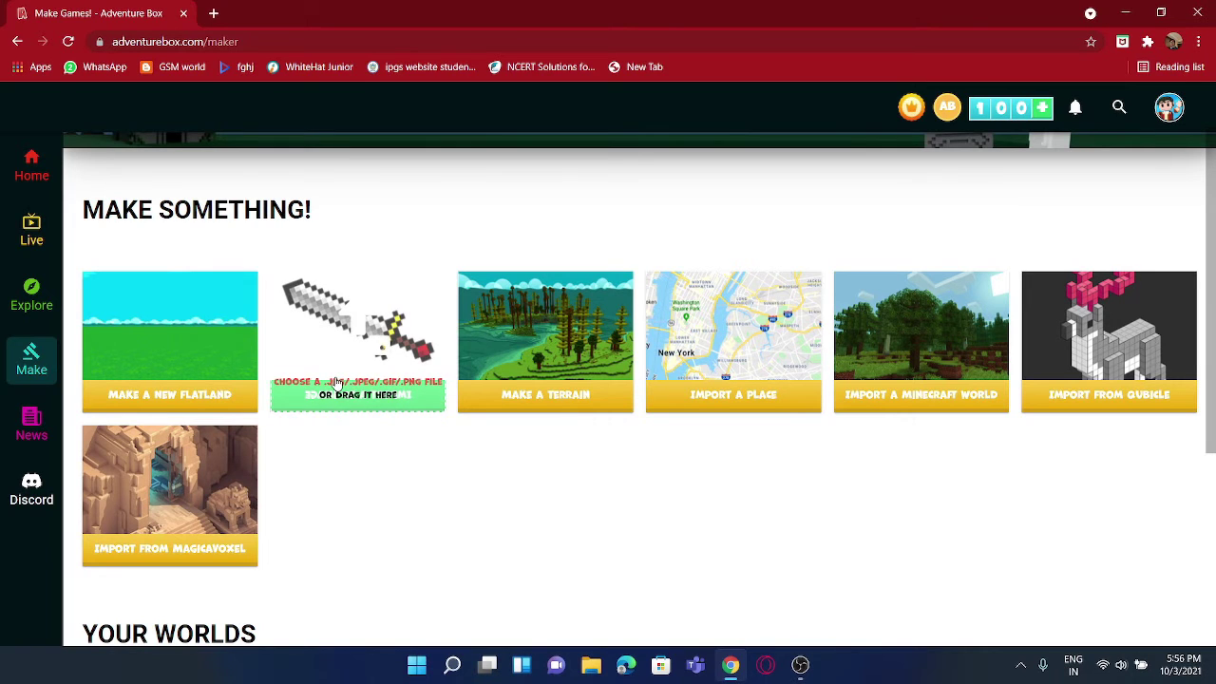
left_click(388, 387)
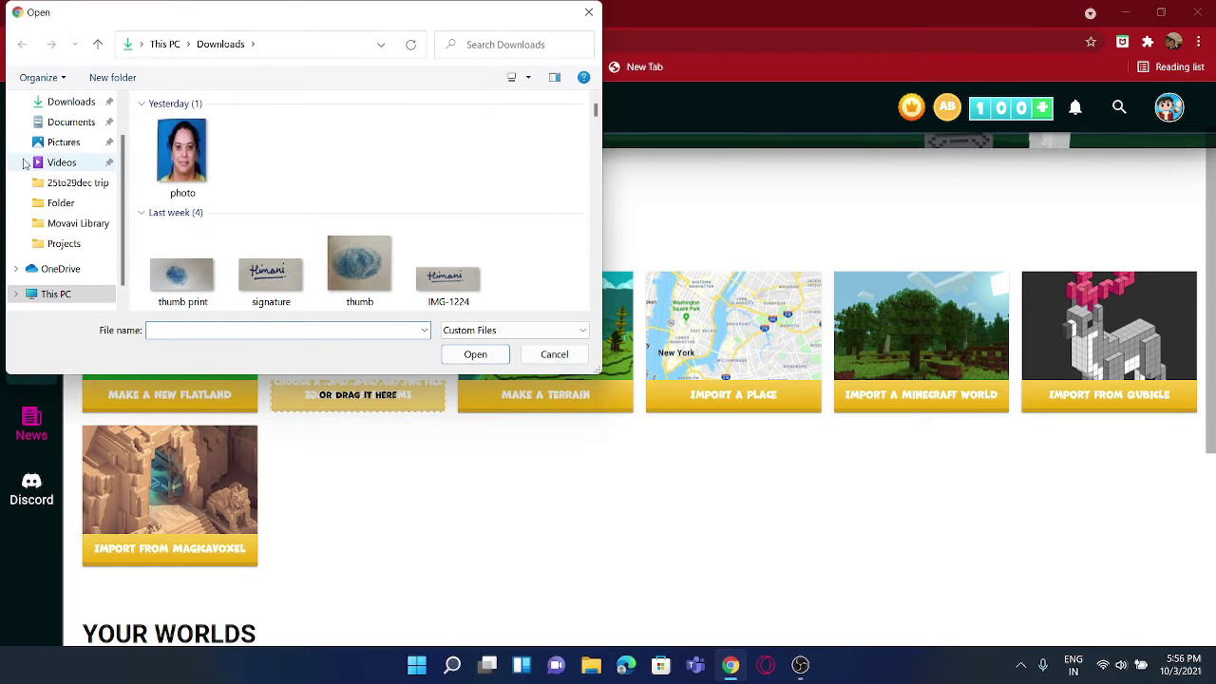
scroll(346, 201, "down", 6)
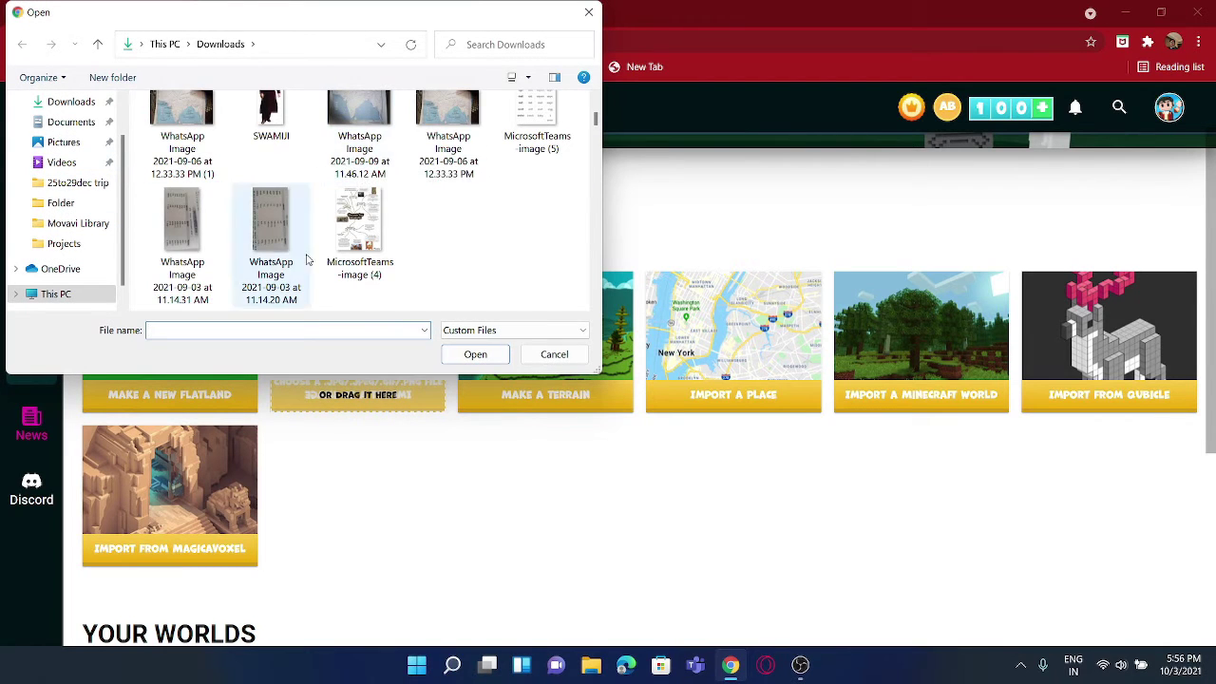
scroll(476, 243, "down", 2)
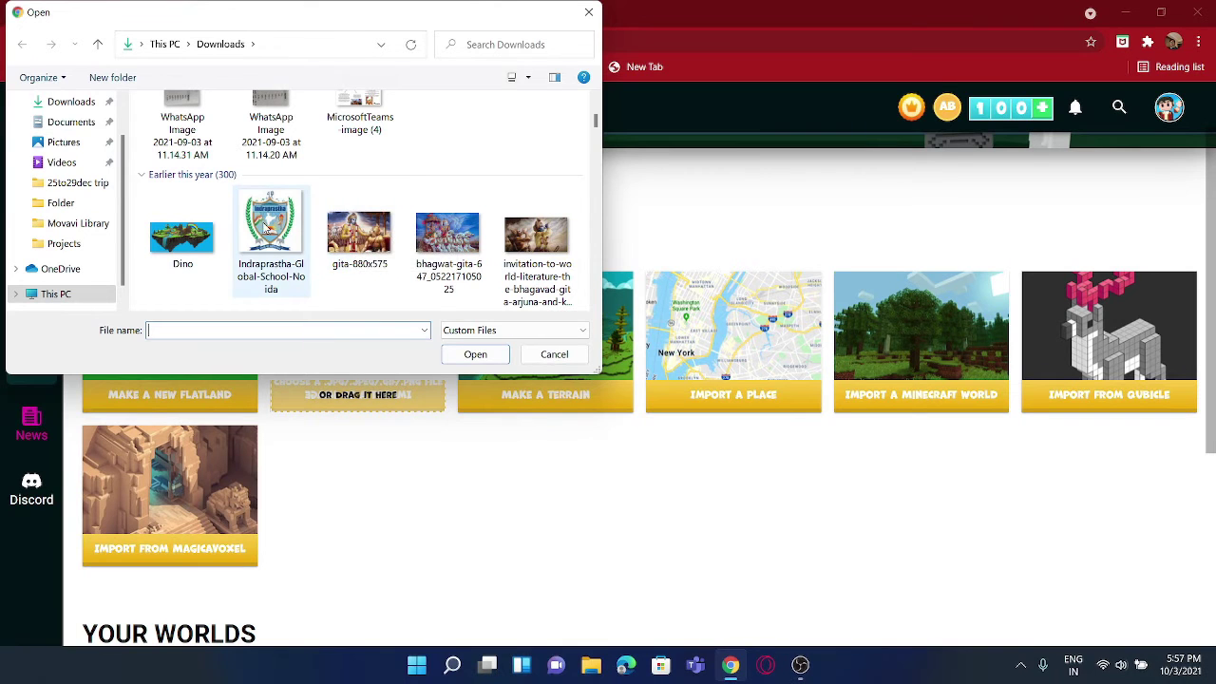
double_click(377, 249)
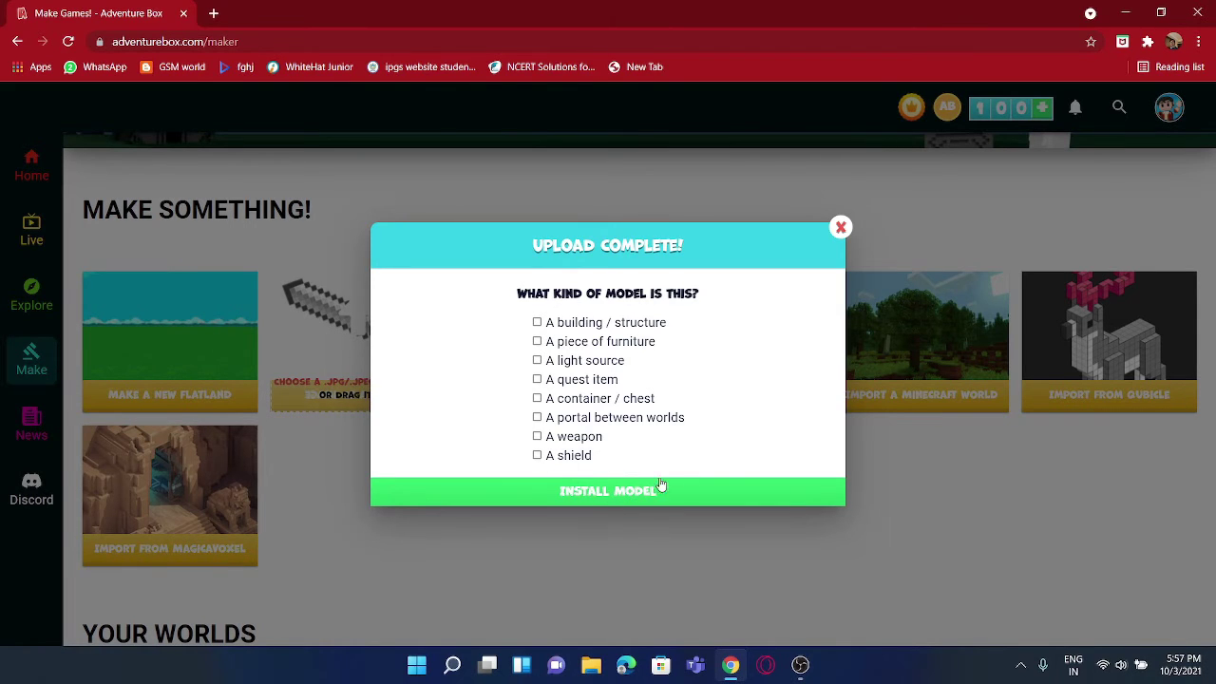
left_click(841, 228)
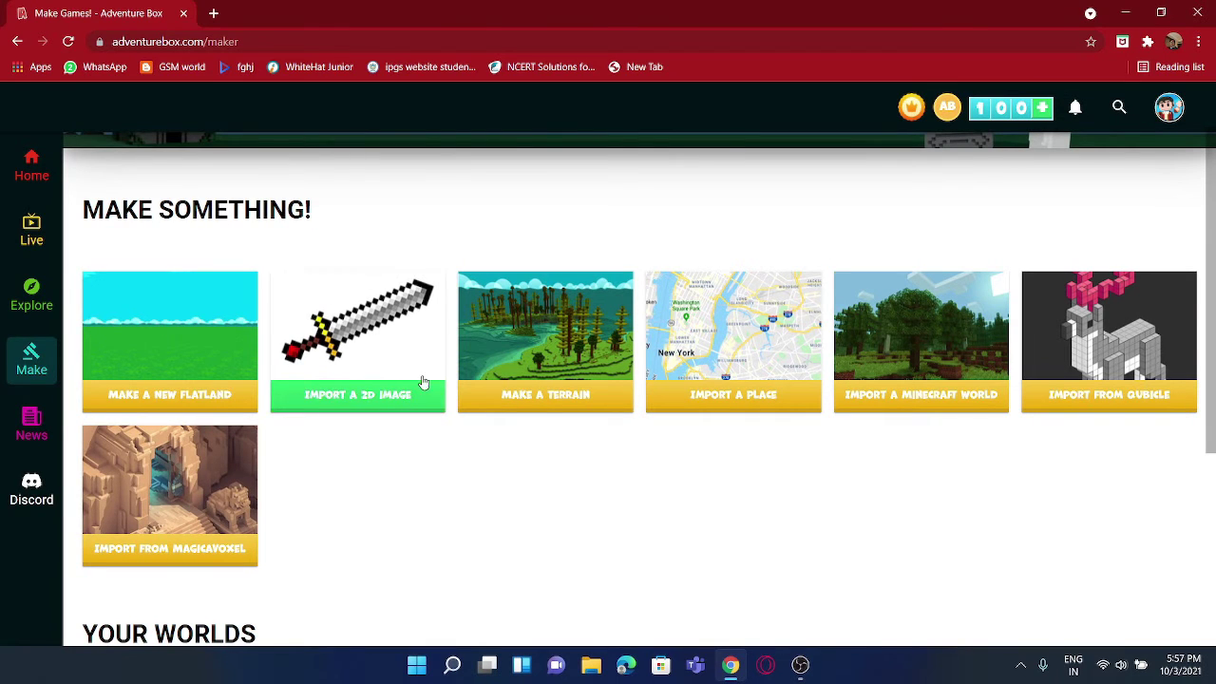
Step: Start a place import and bring India into the map's import area
left_click(709, 363)
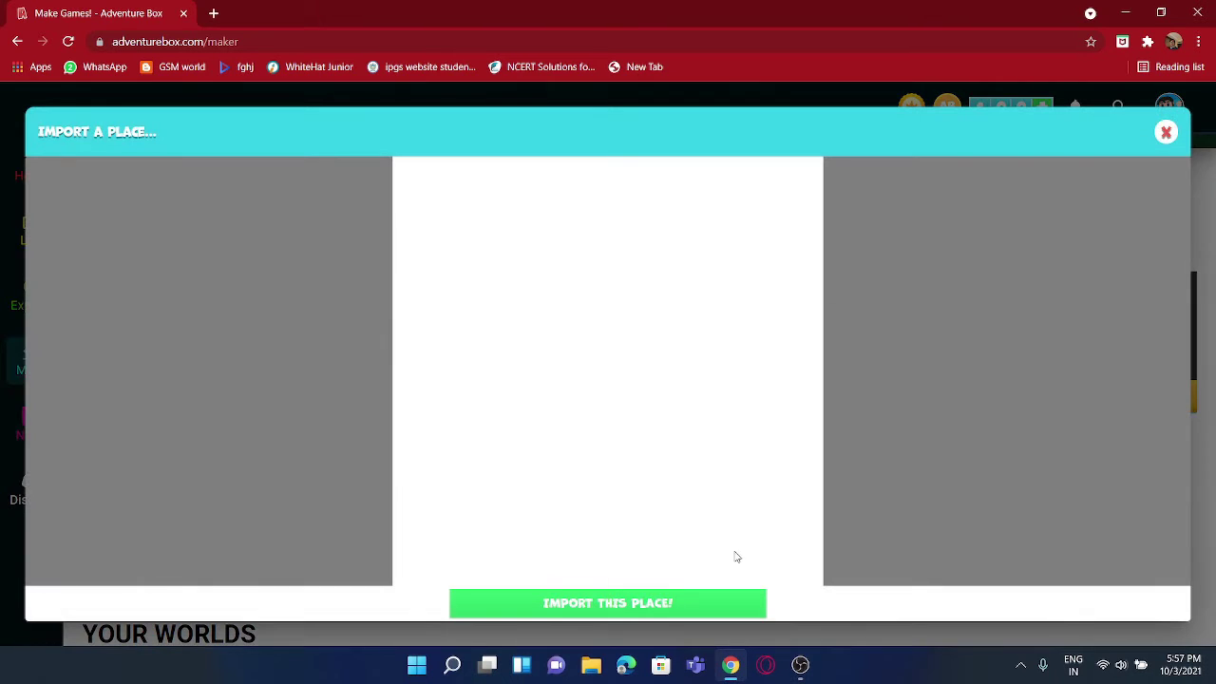
scroll(632, 342, "down", 2)
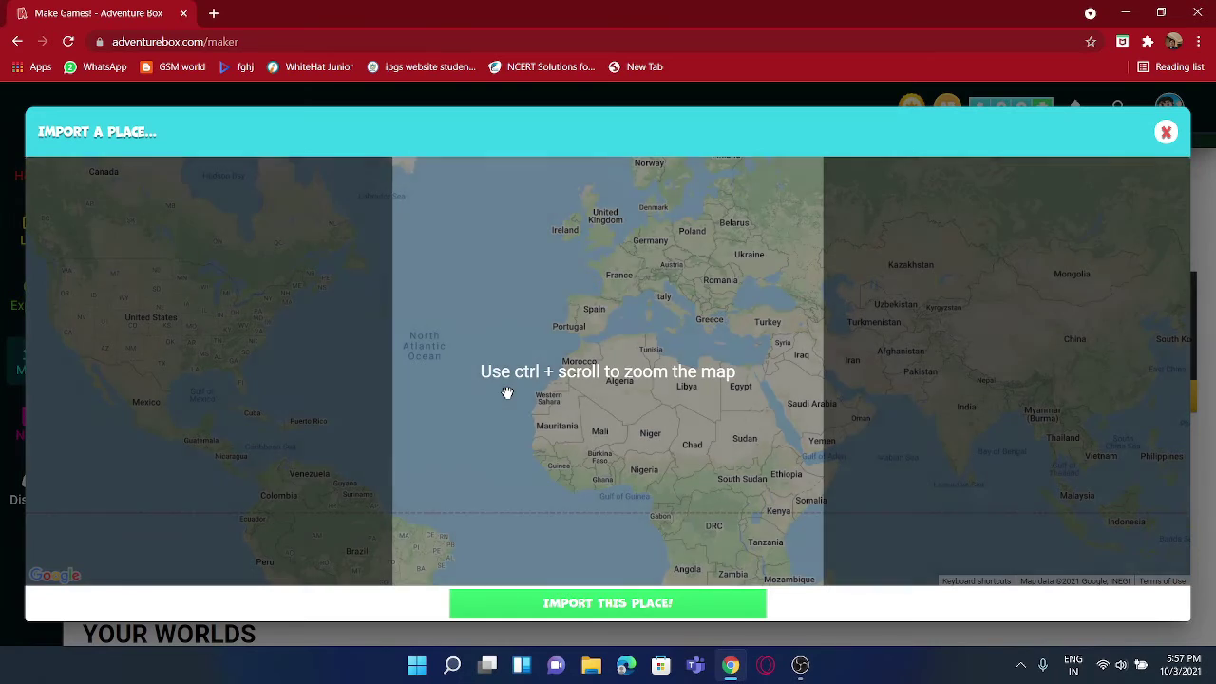
scroll(504, 393, "down", 3, "ctrl")
scroll(583, 379, "up", 4, "ctrl")
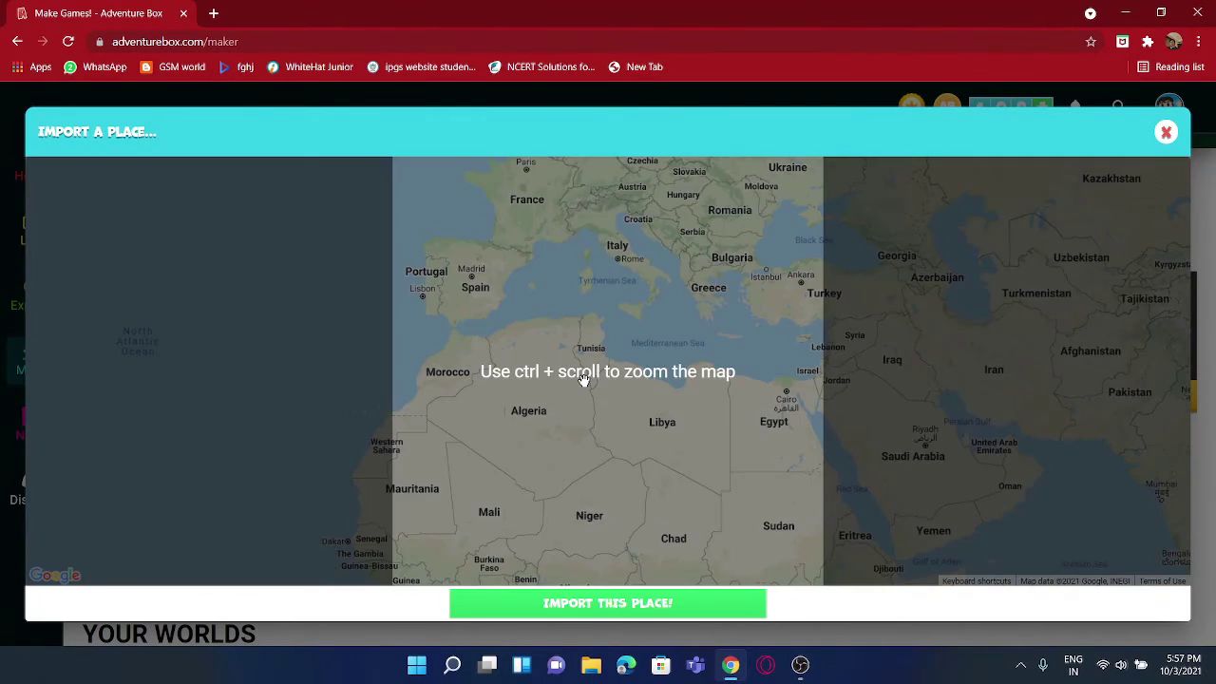
scroll(583, 379, "down", 1, "ctrl")
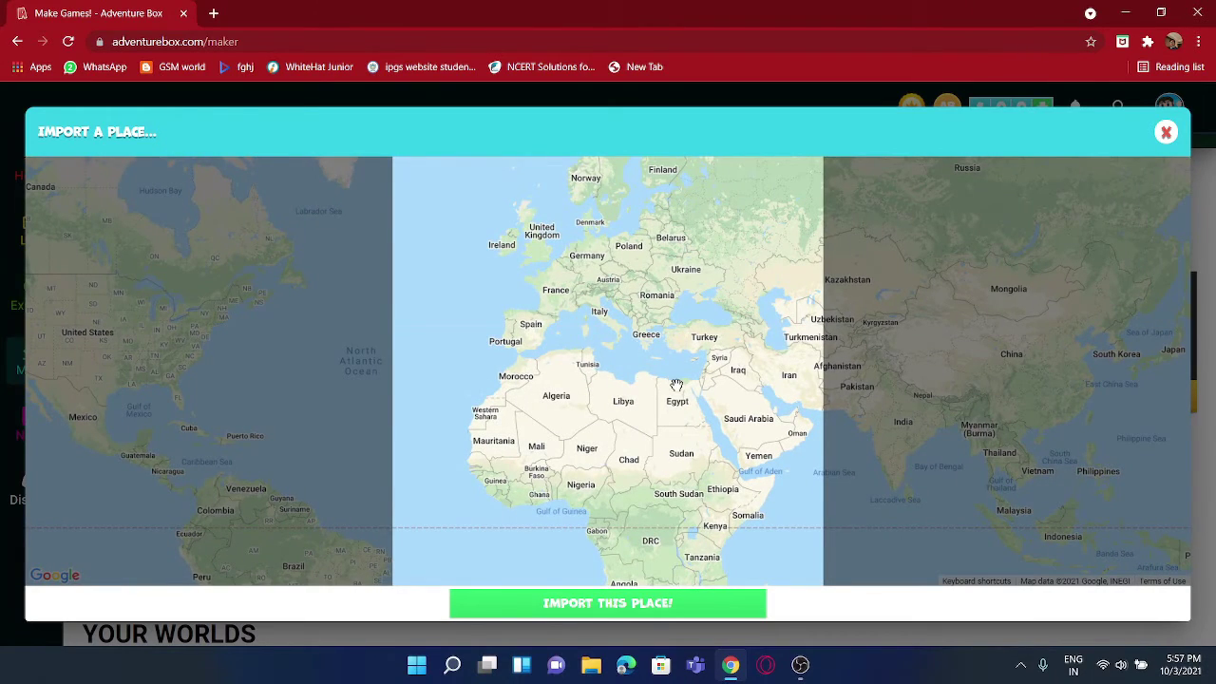
left_click_drag(719, 392, 490, 328)
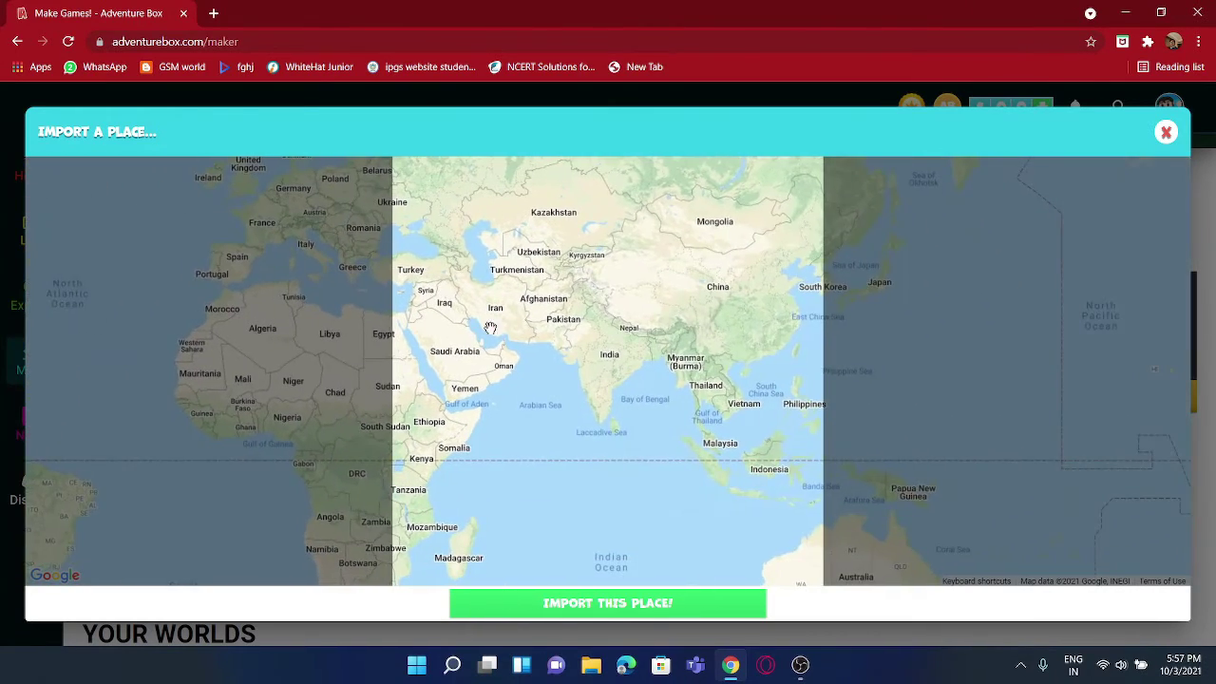
scroll(607, 391, "up", 2)
scroll(608, 391, "up", 3, "ctrl")
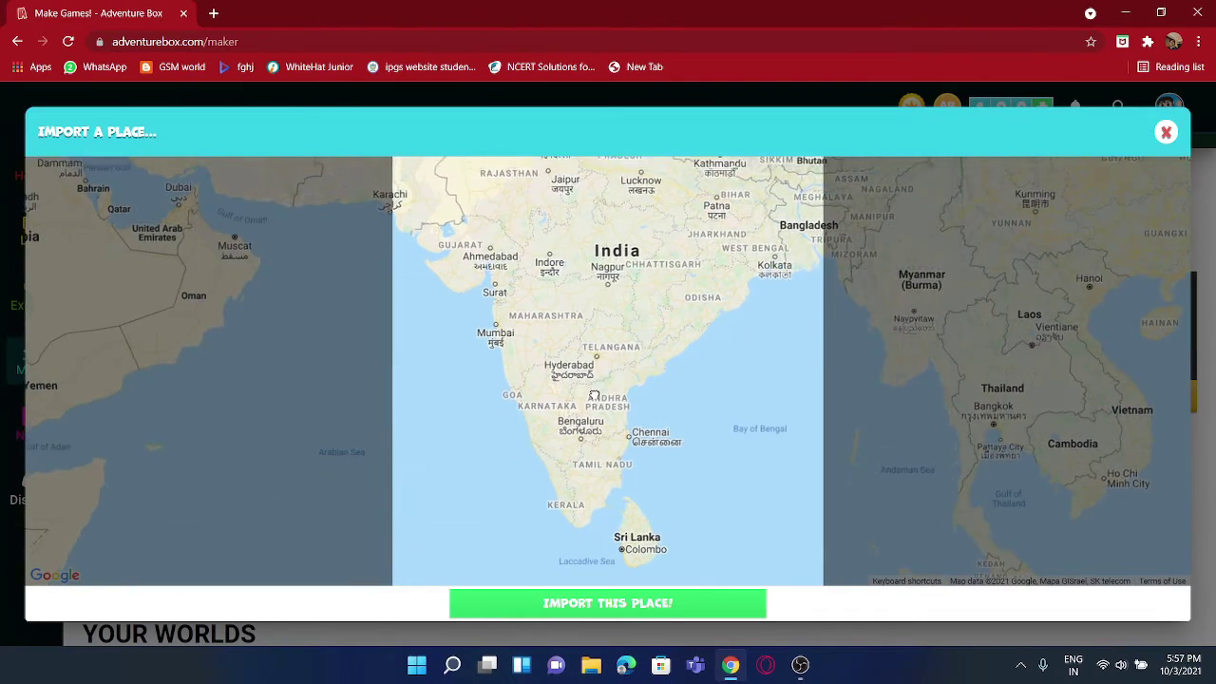
Step: Frame most of India in the import area, import this place and open the generated world
left_click_drag(588, 388, 575, 504)
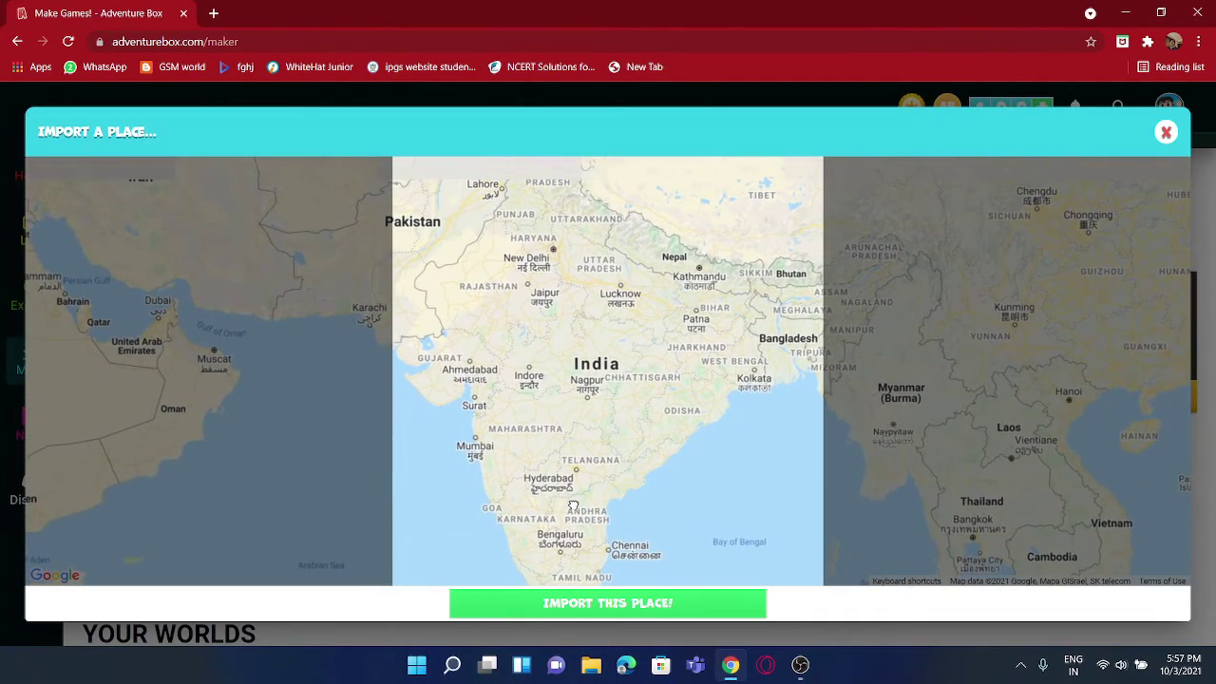
scroll(575, 501, "up", 1, "ctrl")
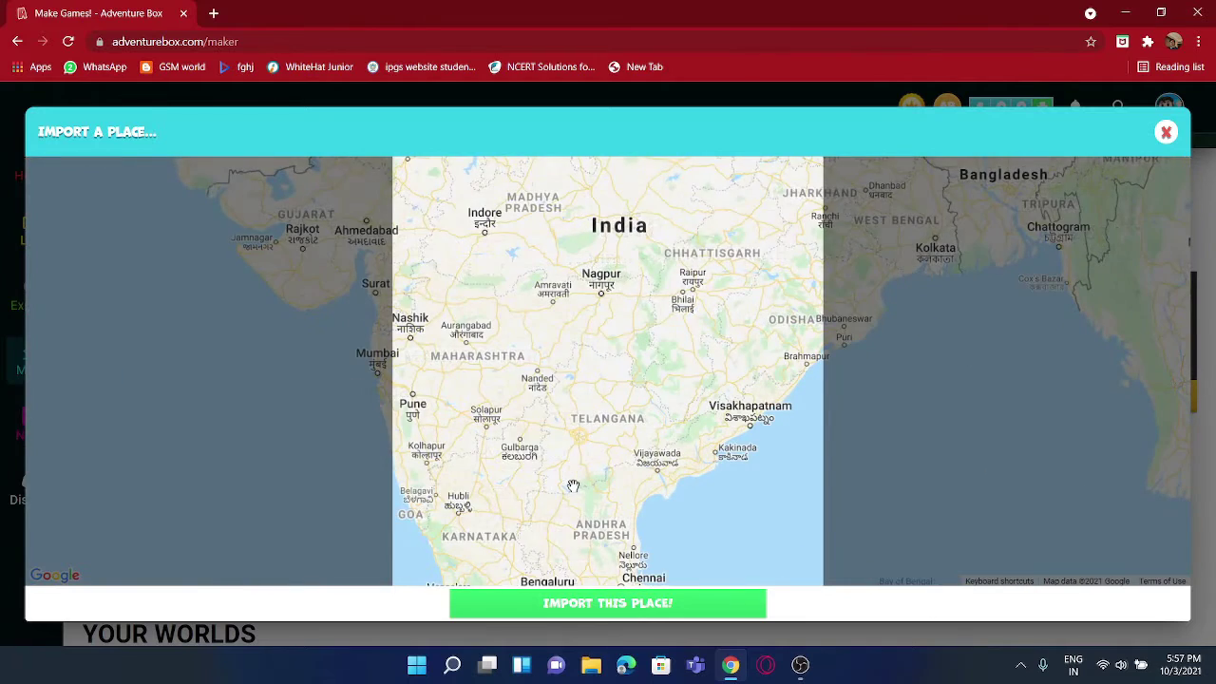
scroll(573, 485, "down", 1, "ctrl")
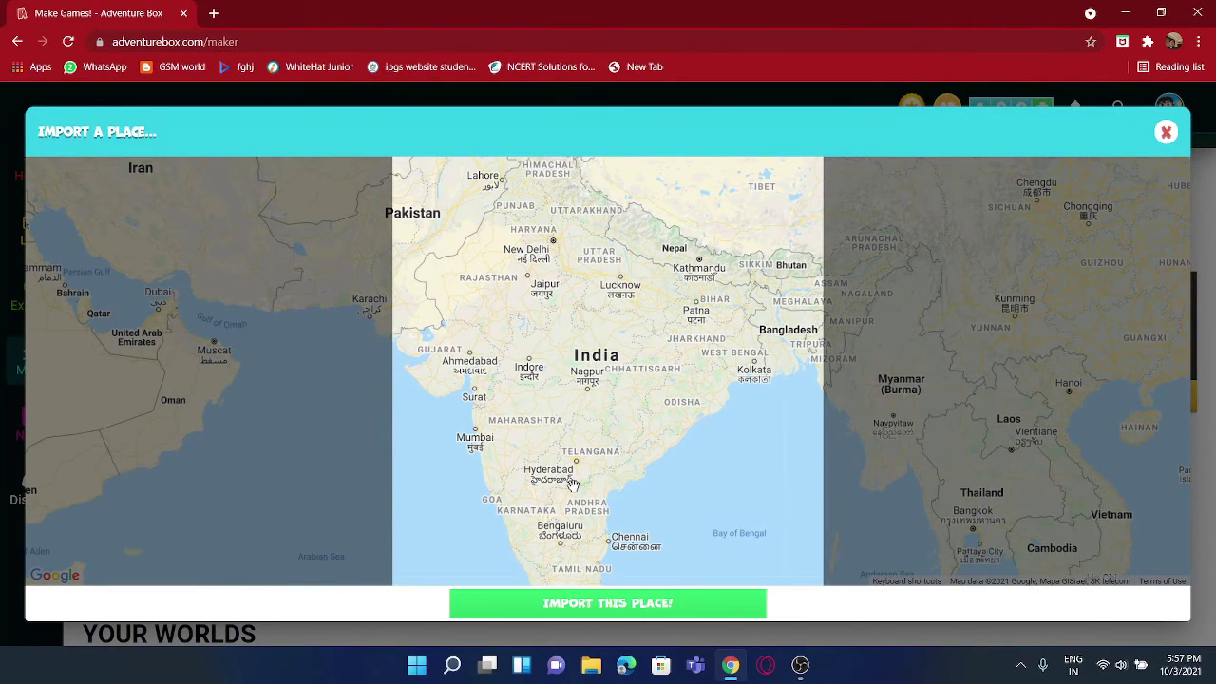
left_click_drag(572, 484, 573, 473)
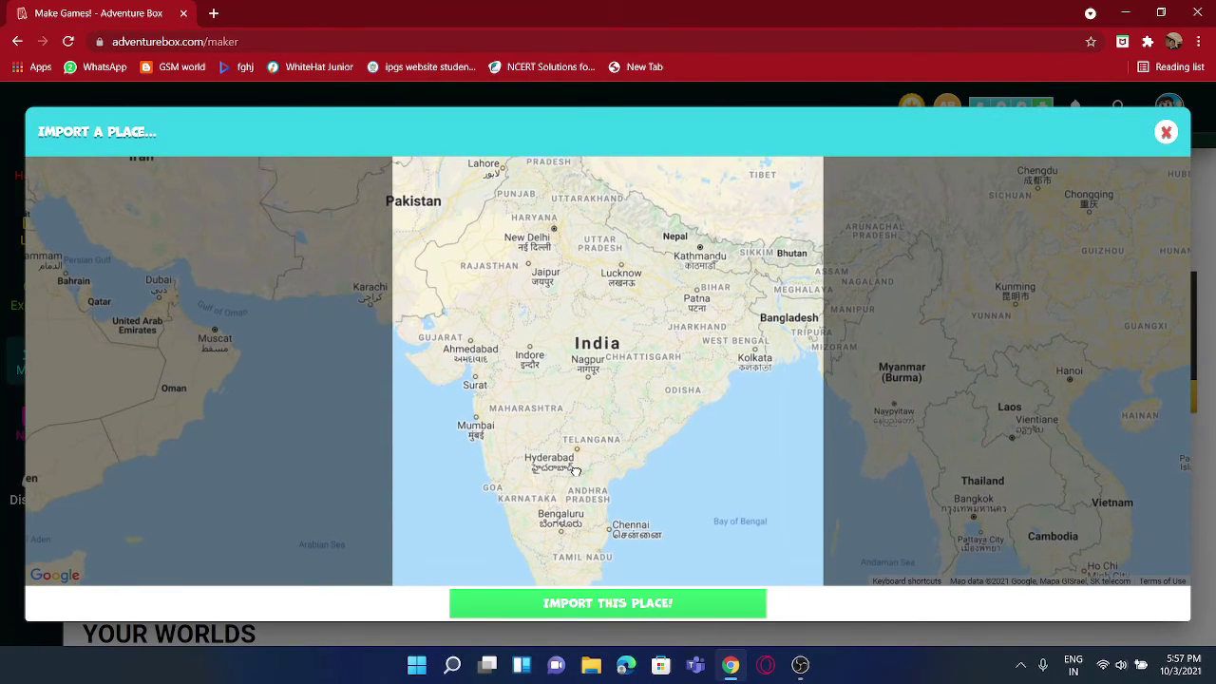
left_click(560, 604)
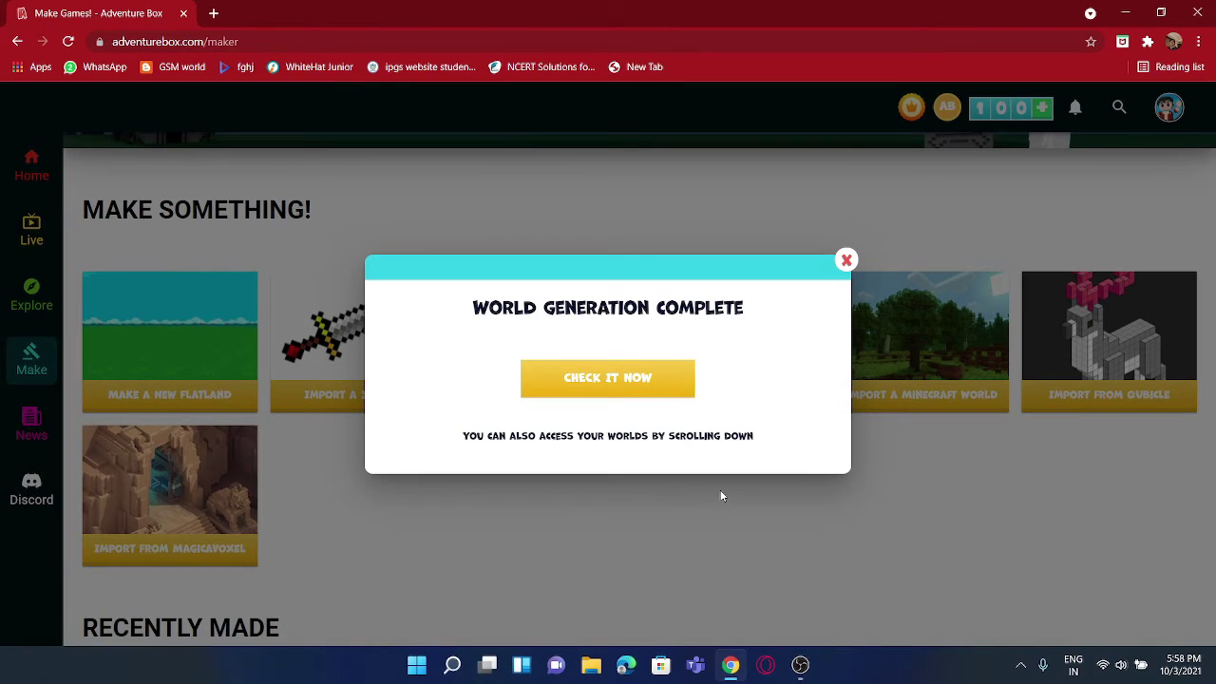
left_click(586, 380)
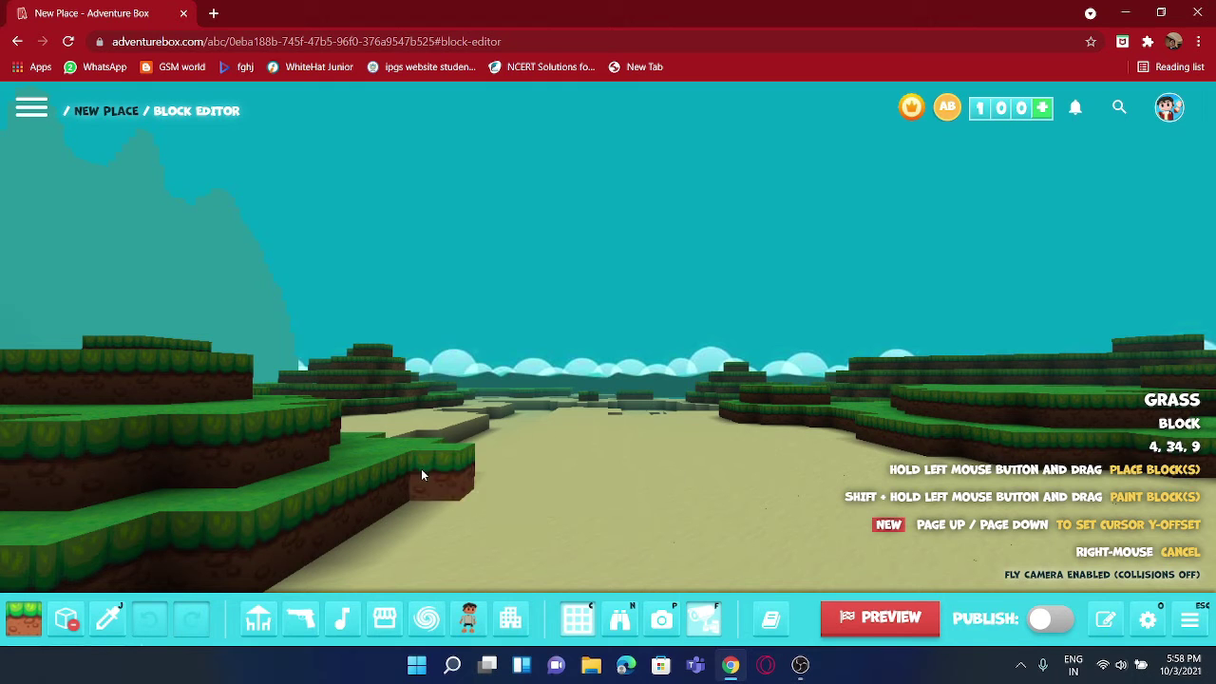
Step: Place a grass block beside the grassy ledge and fly around to view the imported terrain from above
left_click(388, 470)
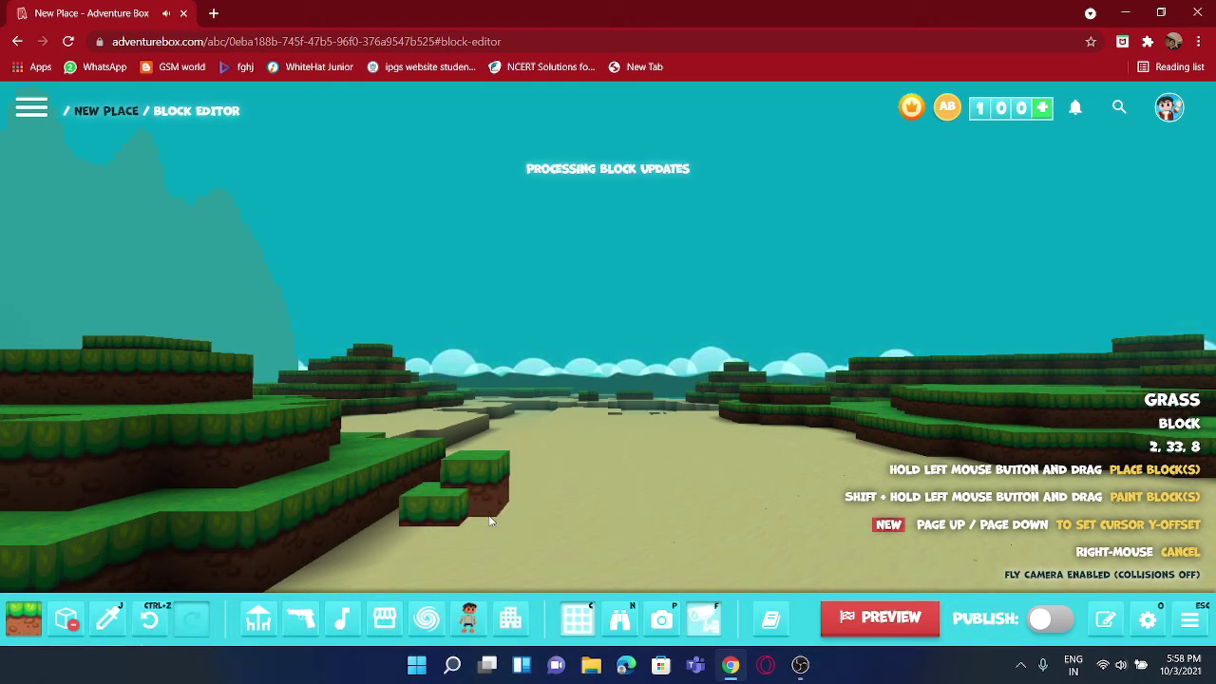
key("s")
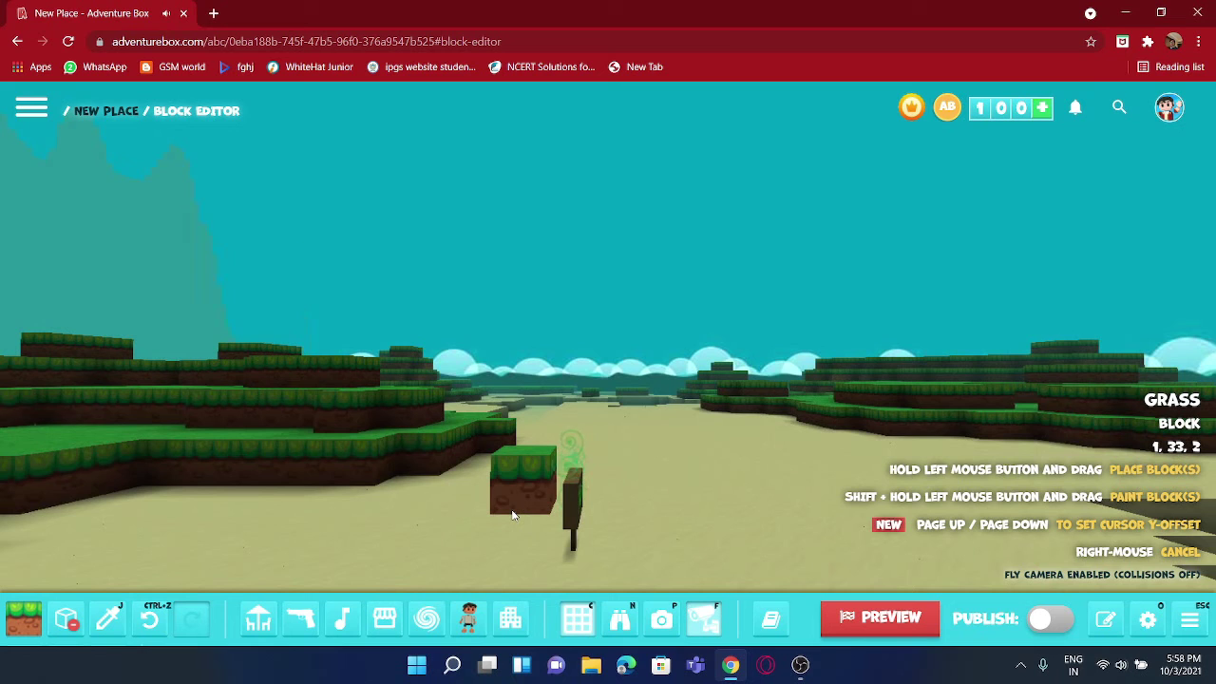
right_click_drag(513, 515, 537, 529)
right_click_drag(565, 323, 632, 506)
key("s")
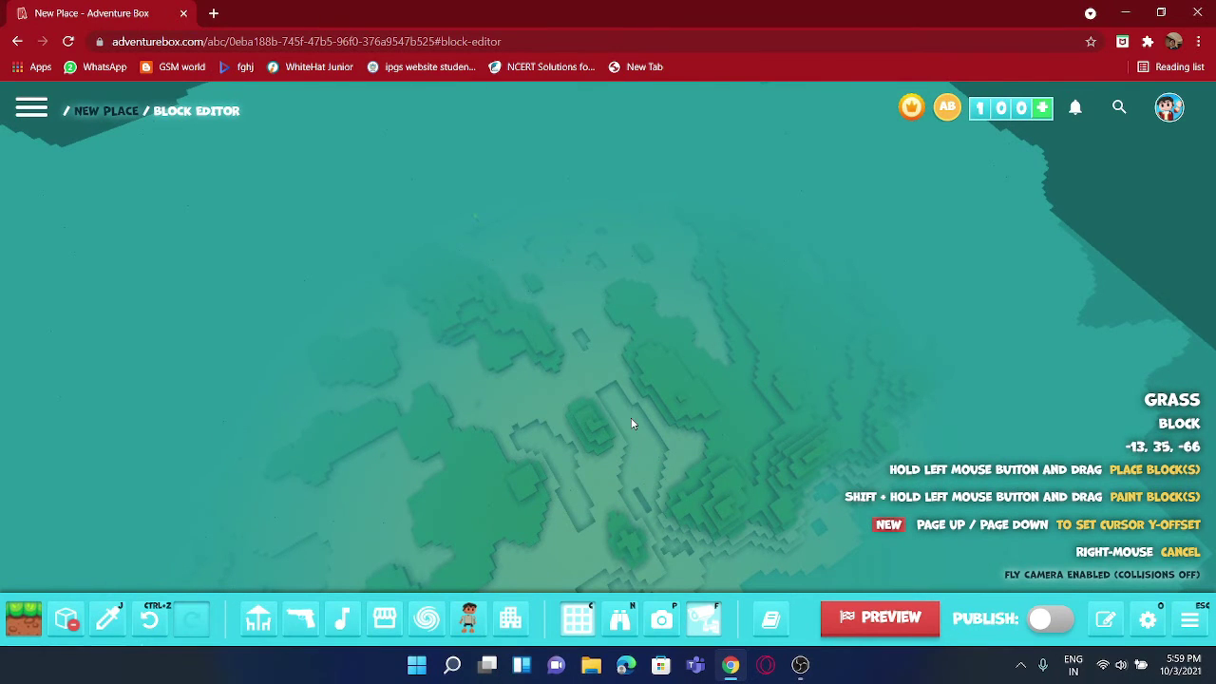
key("w")
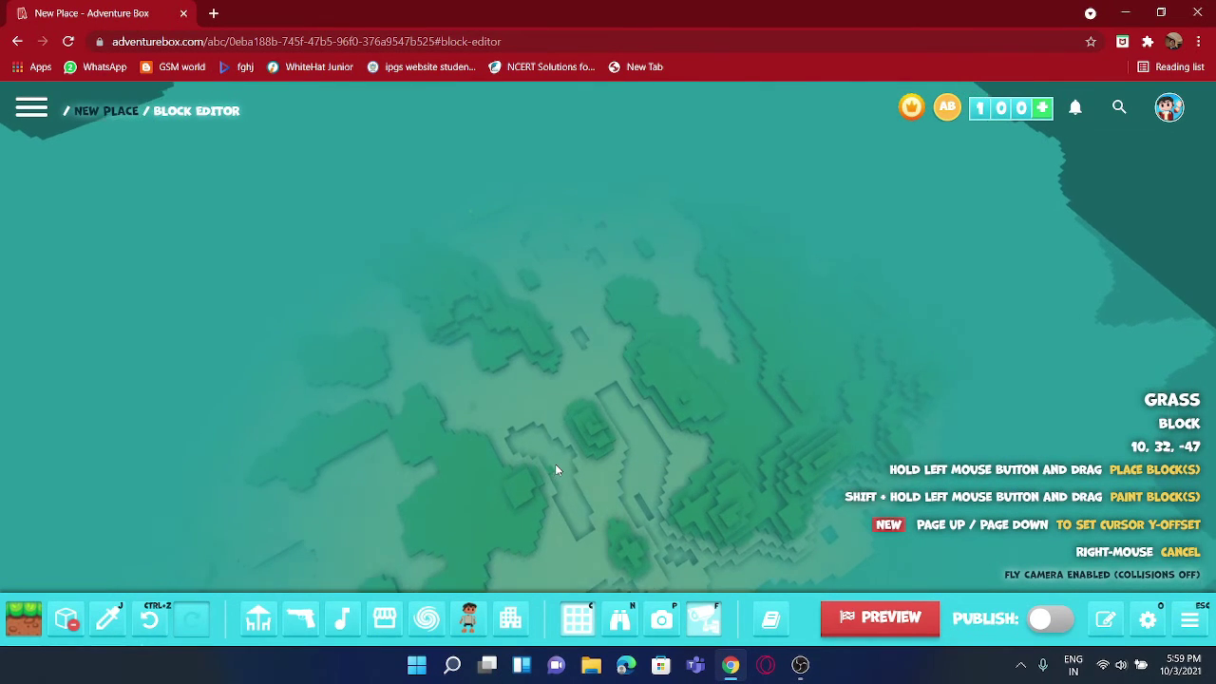
key("w")
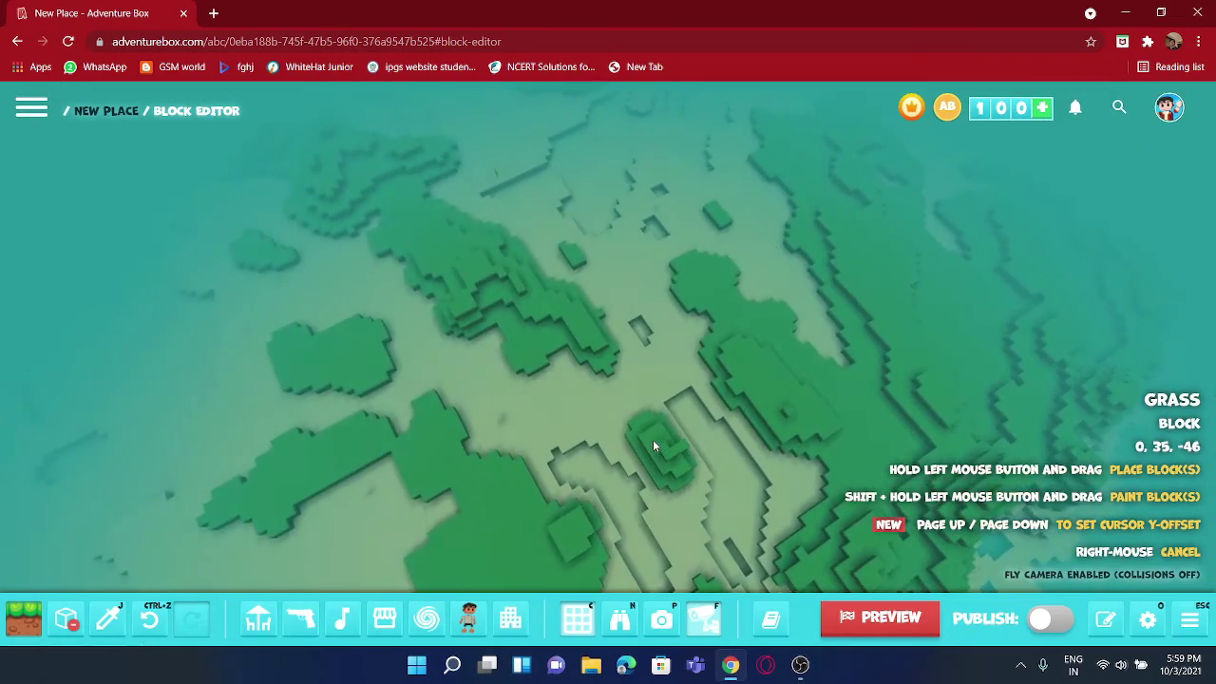
key("w")
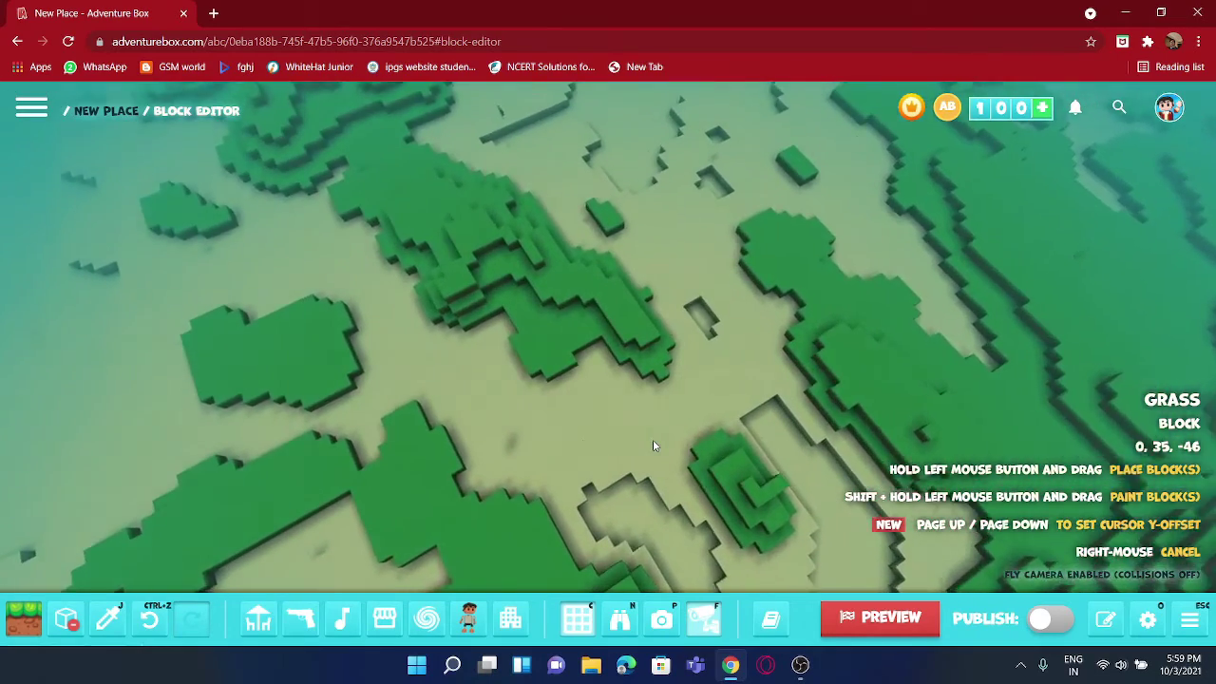
left_click(654, 444)
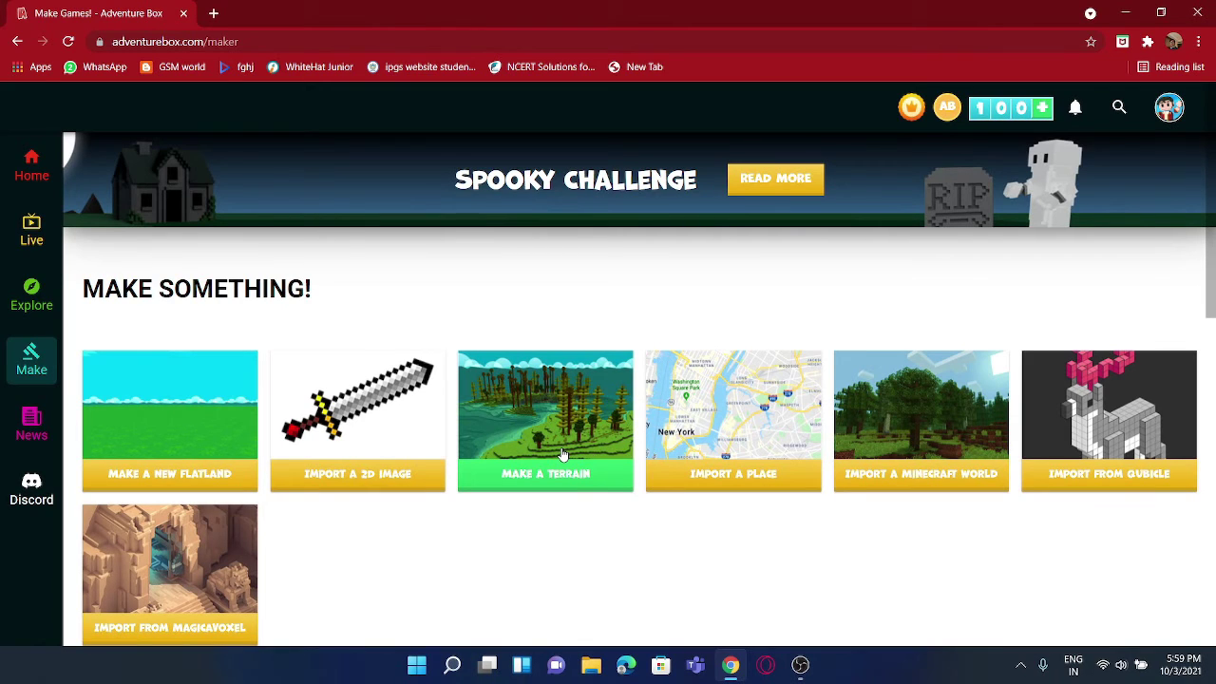
Step: Create a small temperate terrain with moderate hills, low water-level and the world seed SuperSonic
left_click(561, 452)
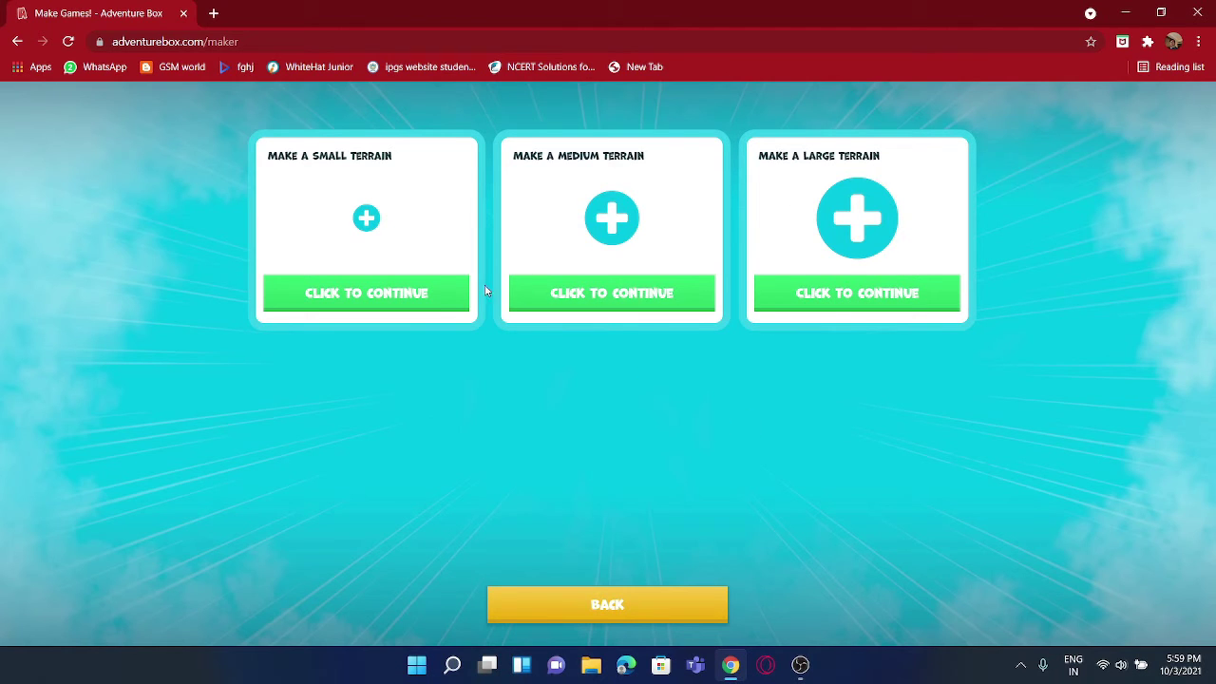
left_click(366, 220)
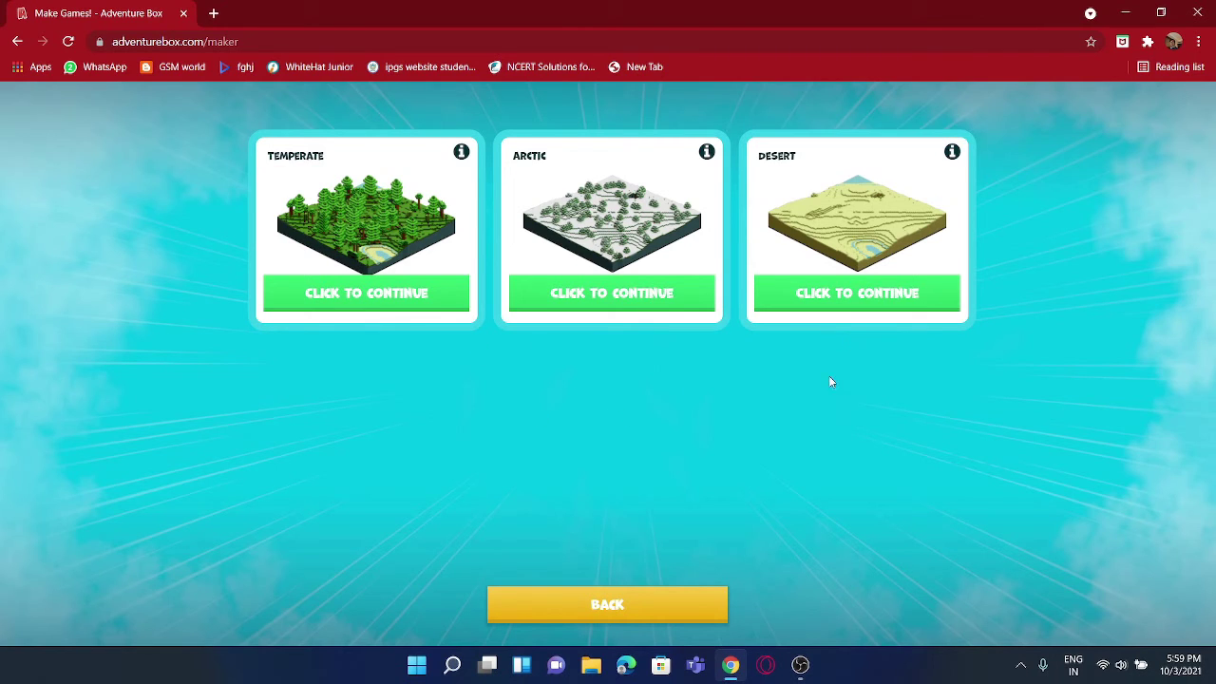
left_click(389, 204)
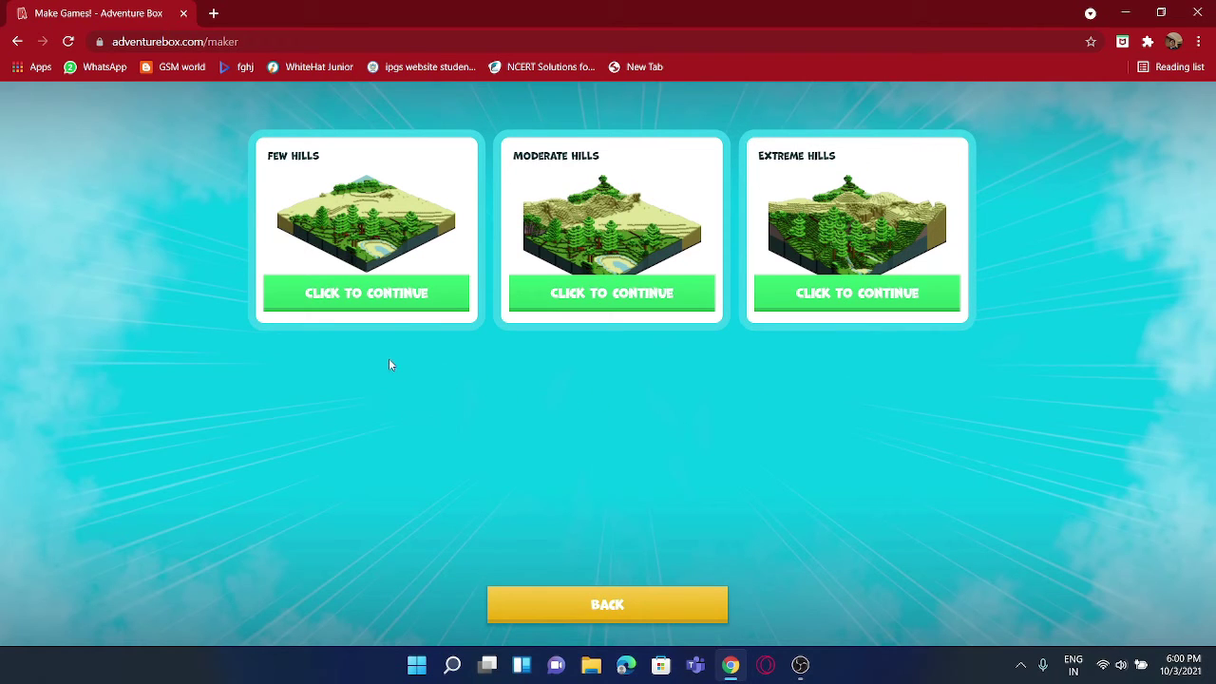
left_click(609, 297)
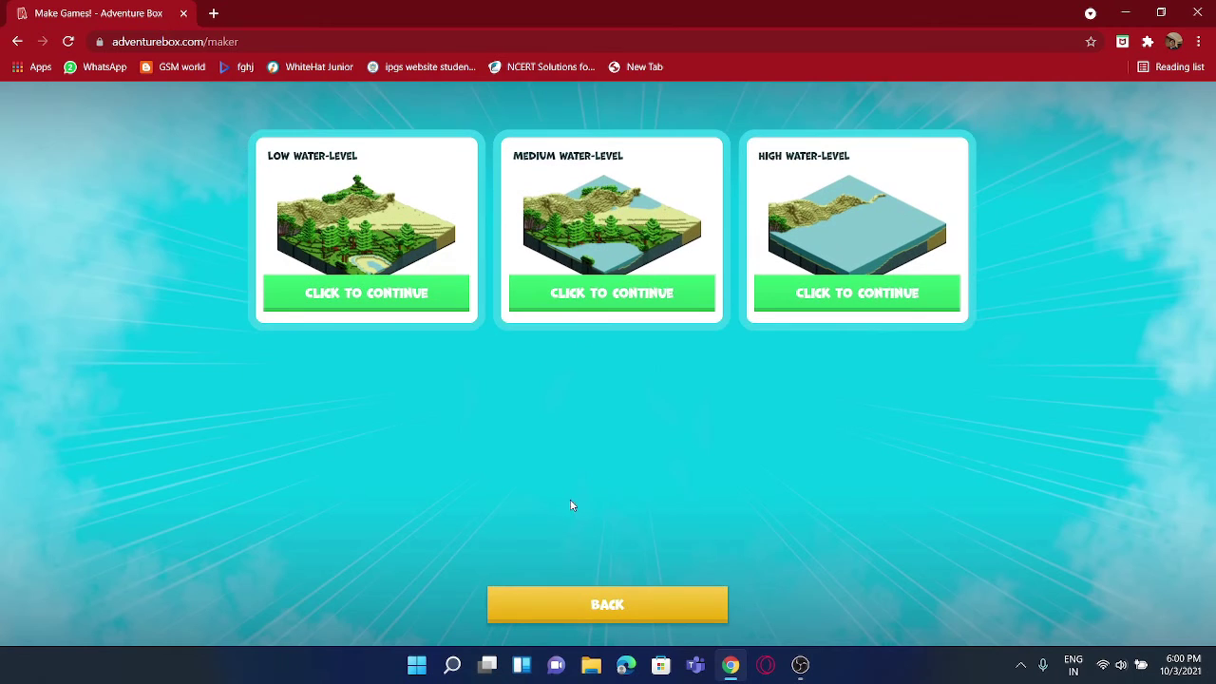
left_click(388, 282)
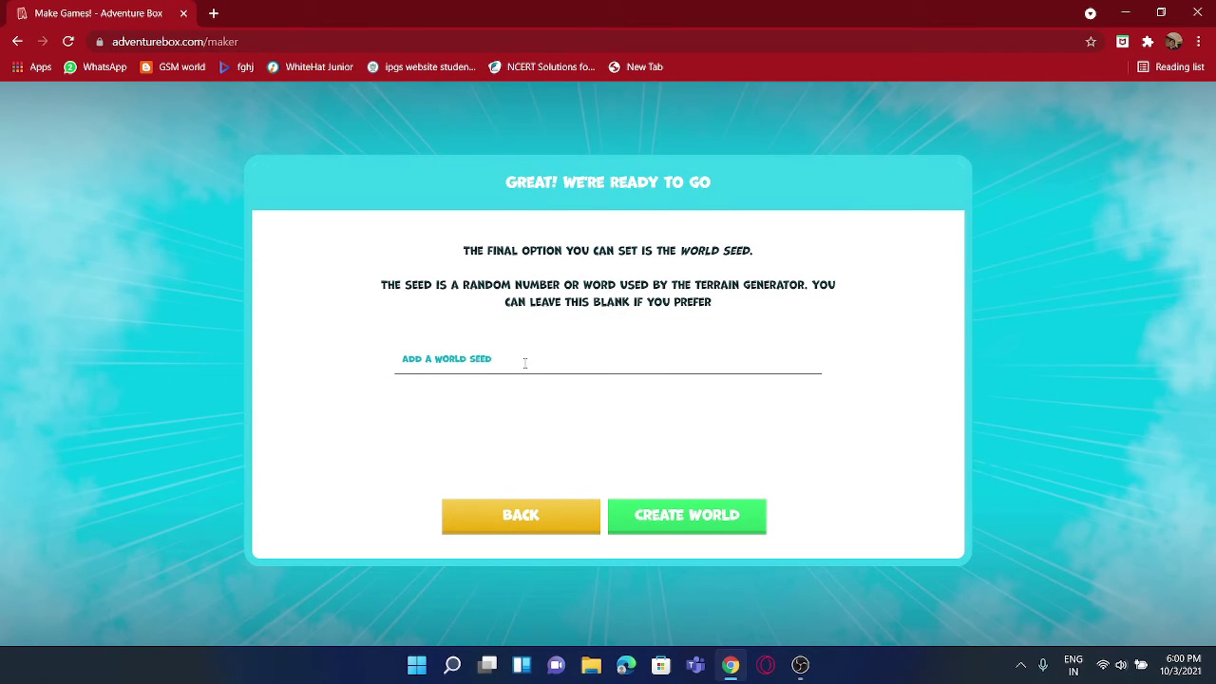
type("supersoni")
left_click(679, 516)
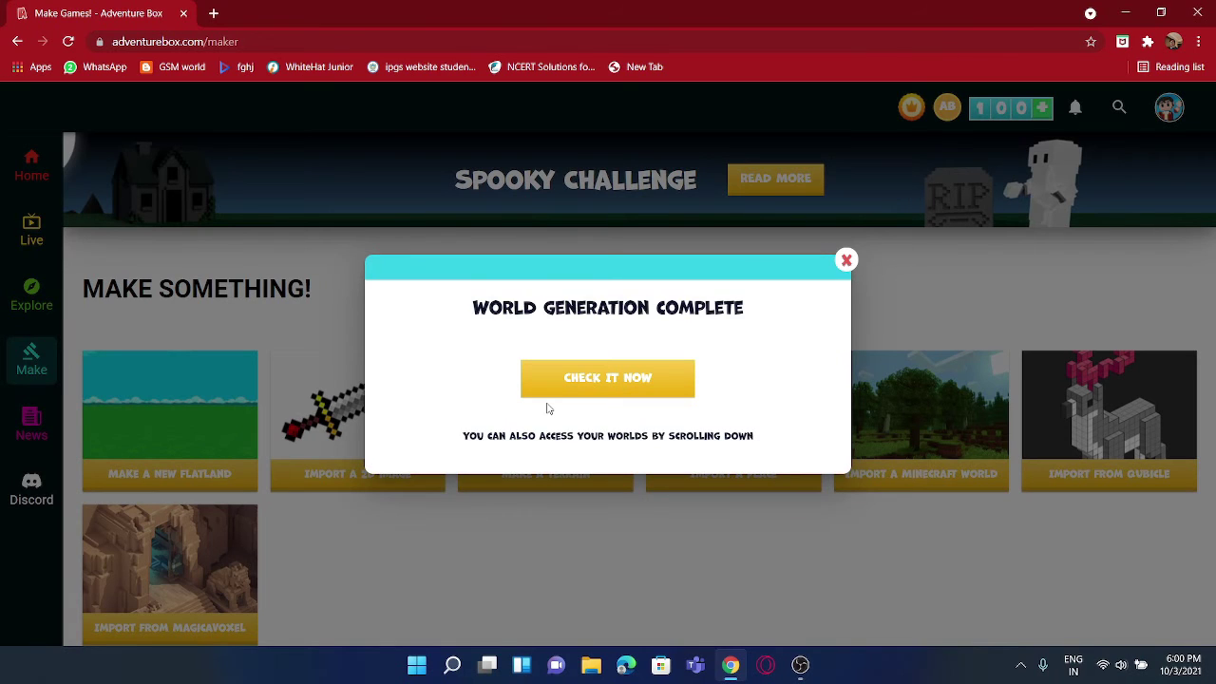
Step: Open the generated SuperSonic world and fly over its forested terrain
left_click(601, 390)
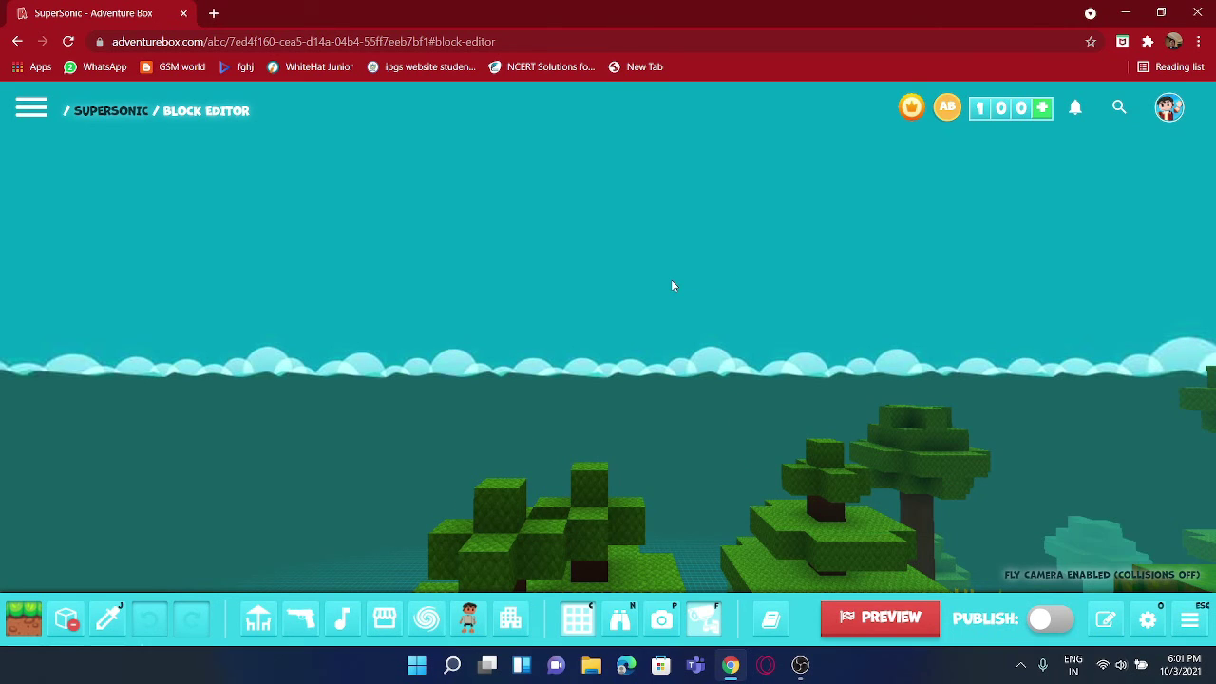
right_click_drag(672, 285, 473, 106)
key("s")
key("w")
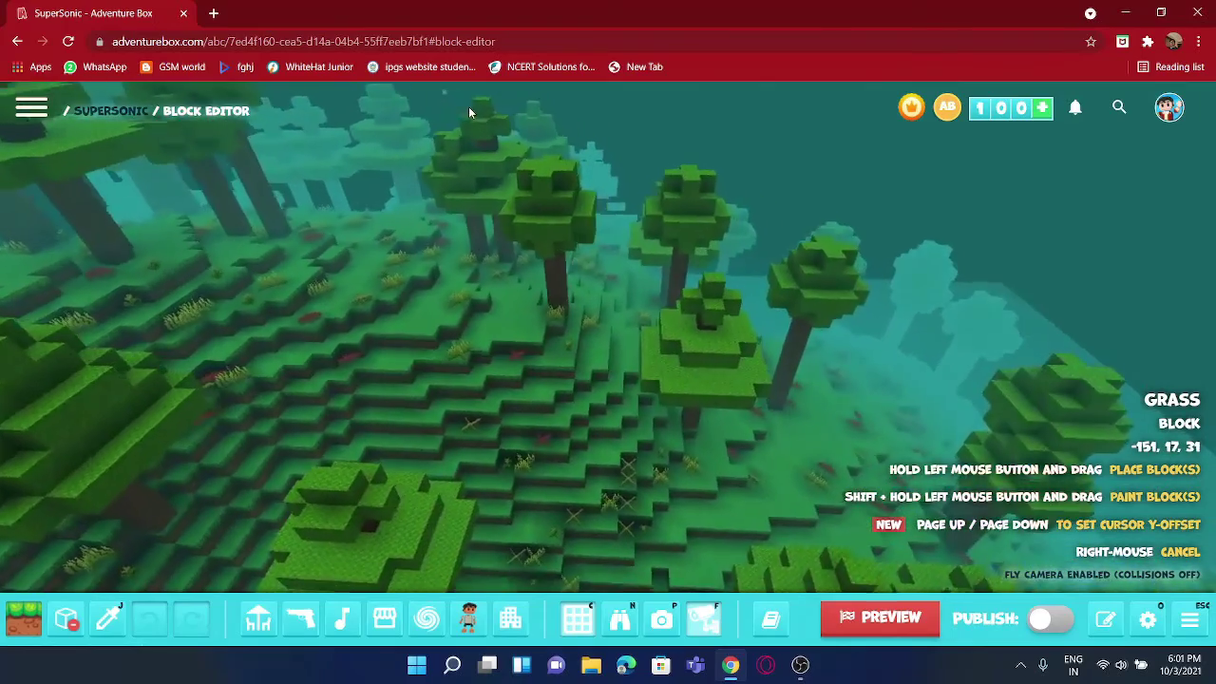
key("w")
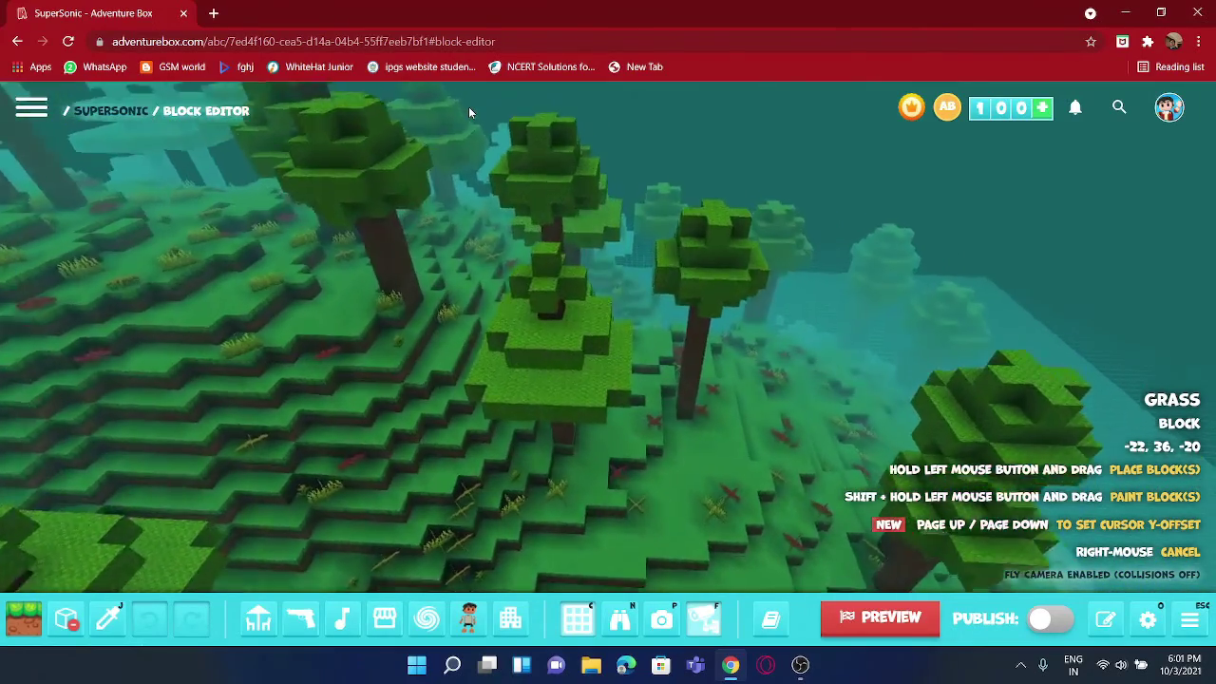
right_click_drag(468, 107, 413, 133)
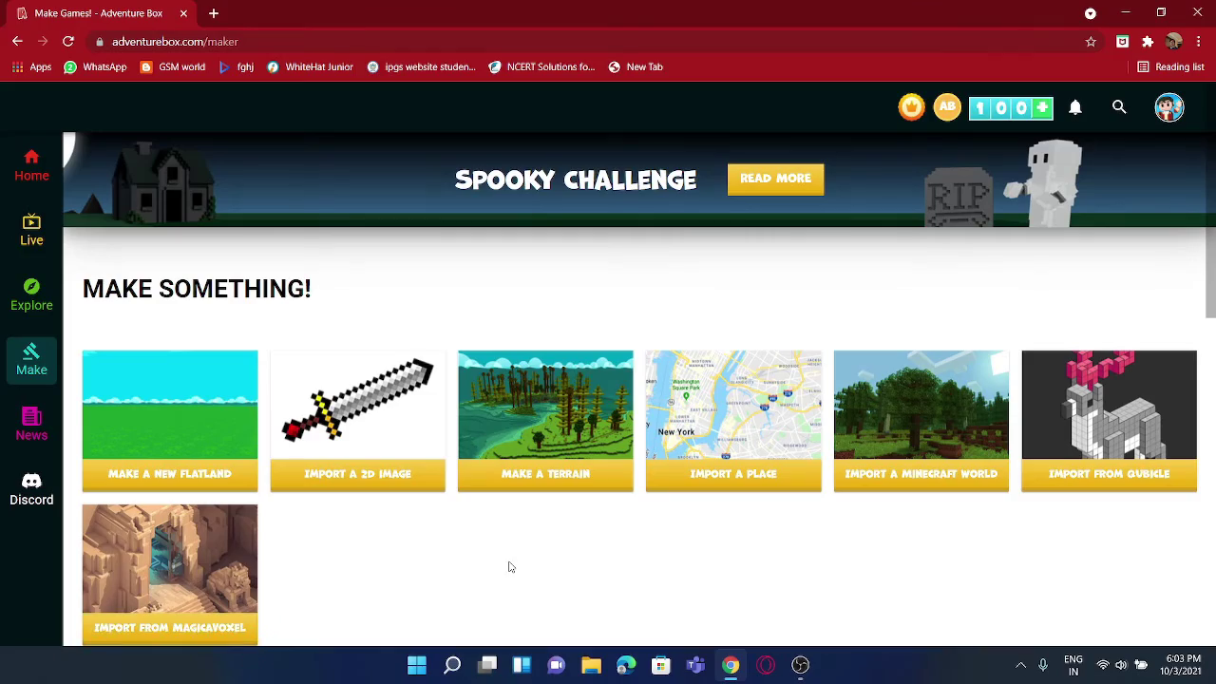